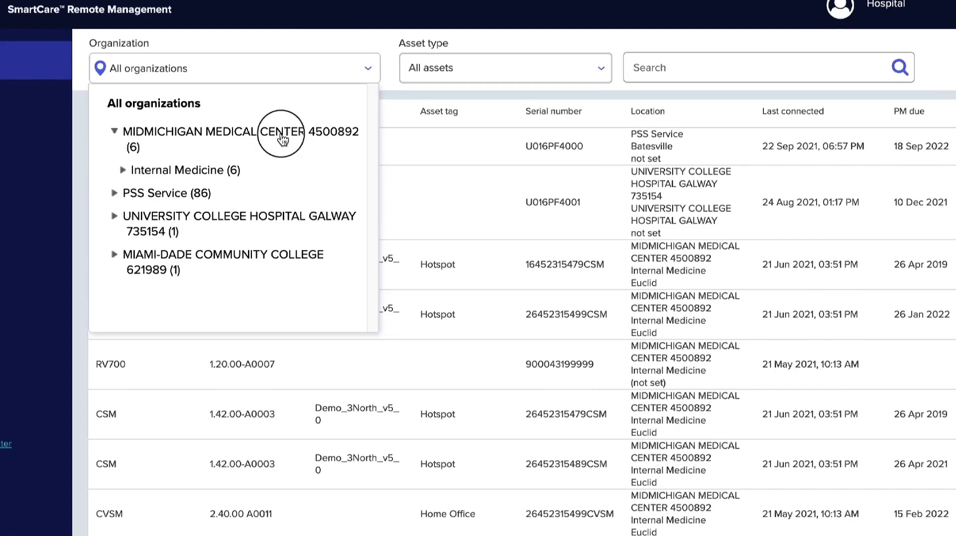
- Open the first Connex Spot Monitor asset of MidMichigan Medical Center and examine its component information, preventive maintenance and logs
left_click(648, 72)
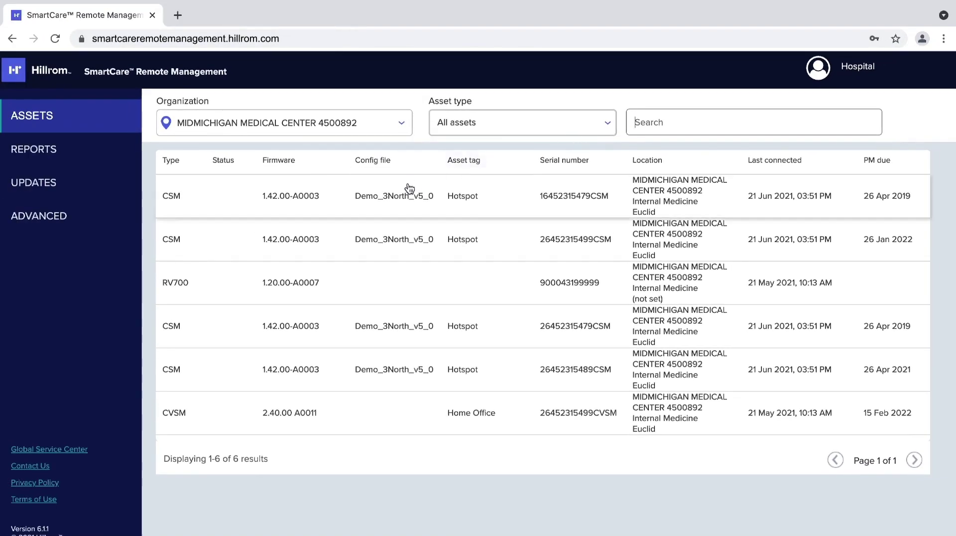
left_click(384, 152)
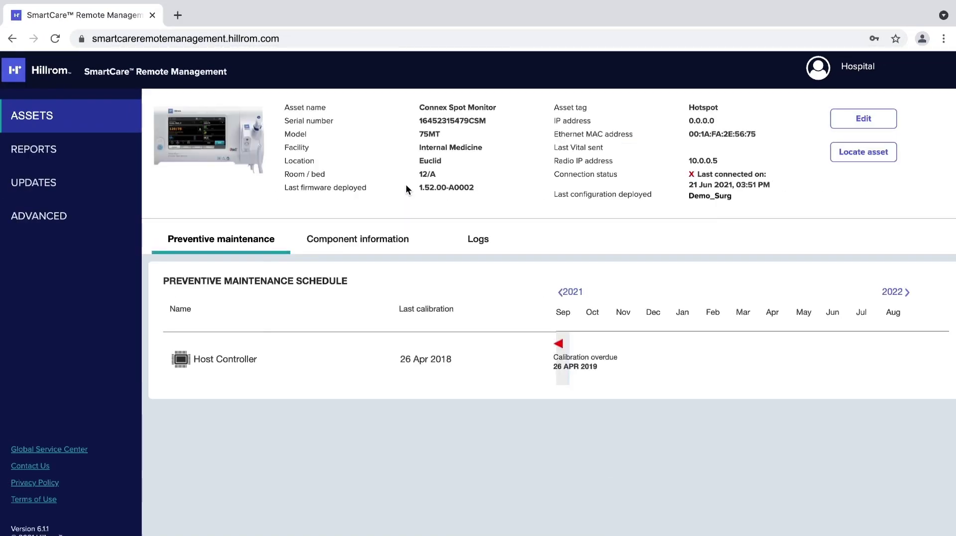
left_click(384, 249)
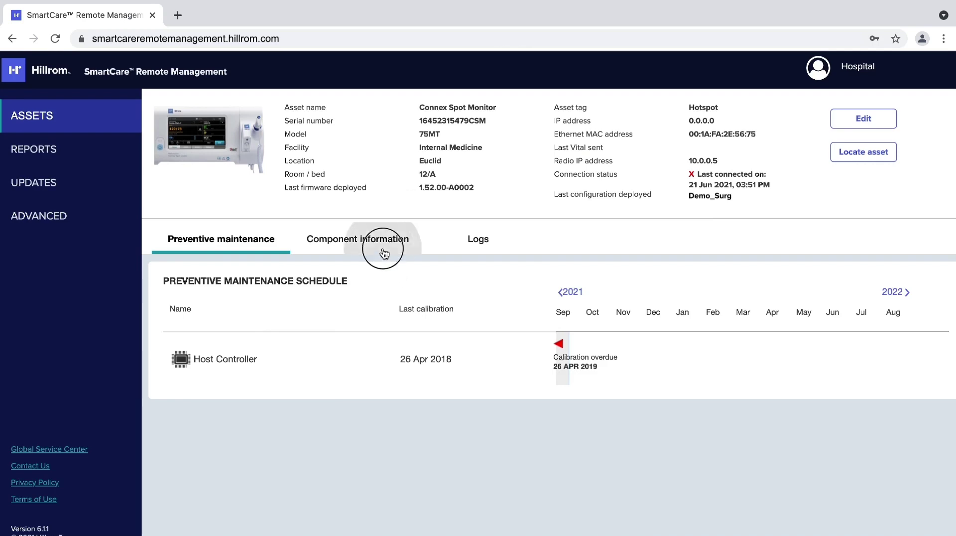
scroll(364, 312, "down", 4)
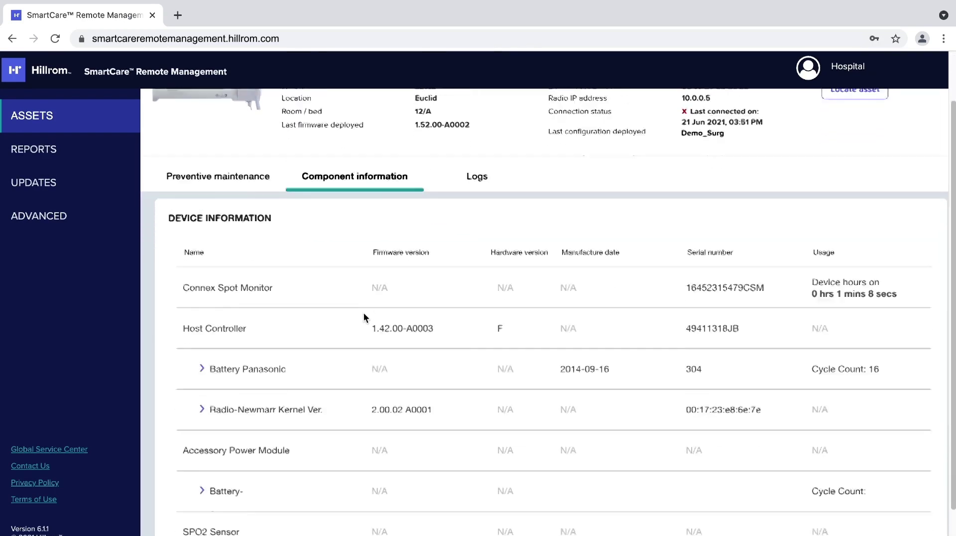
scroll(365, 315, "up", 4)
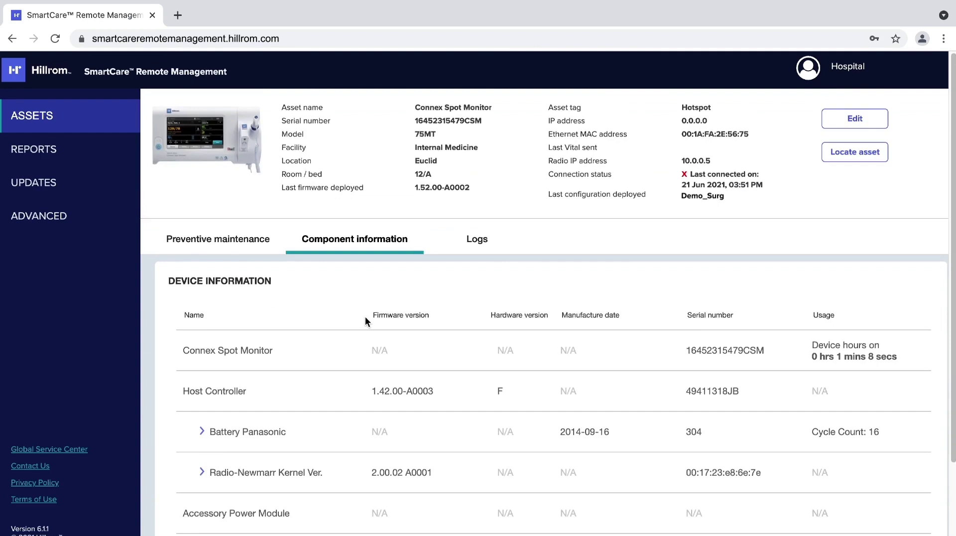
left_click(266, 249)
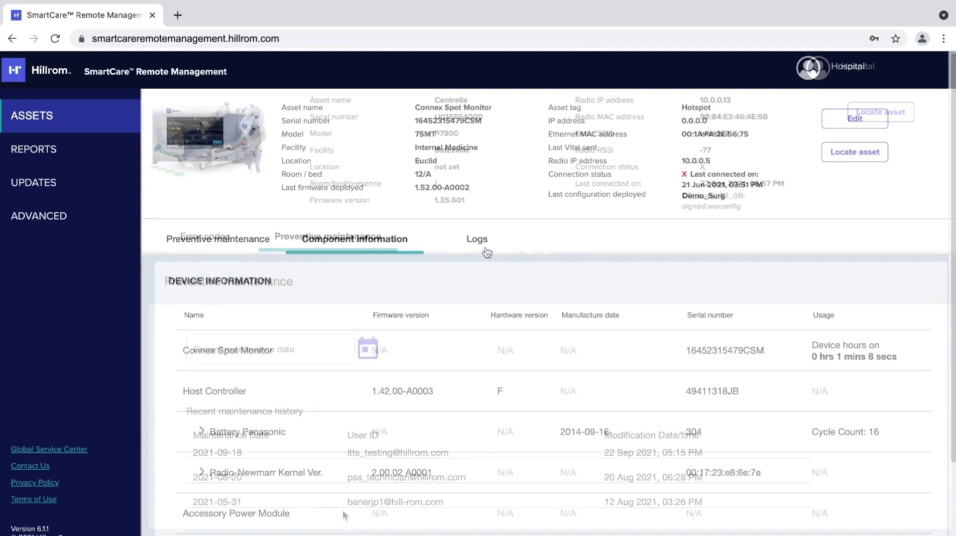
left_click(486, 249)
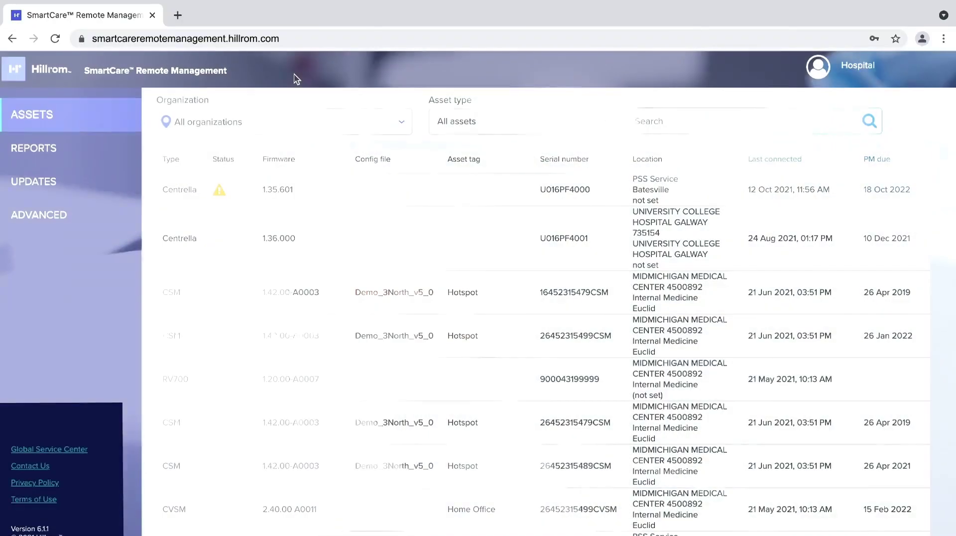
- Start an Upgrade update for RetinaVue 700 (RV700) assets with firmware 1.20.00-A0007 and proceed to asset selection
left_click(99, 181)
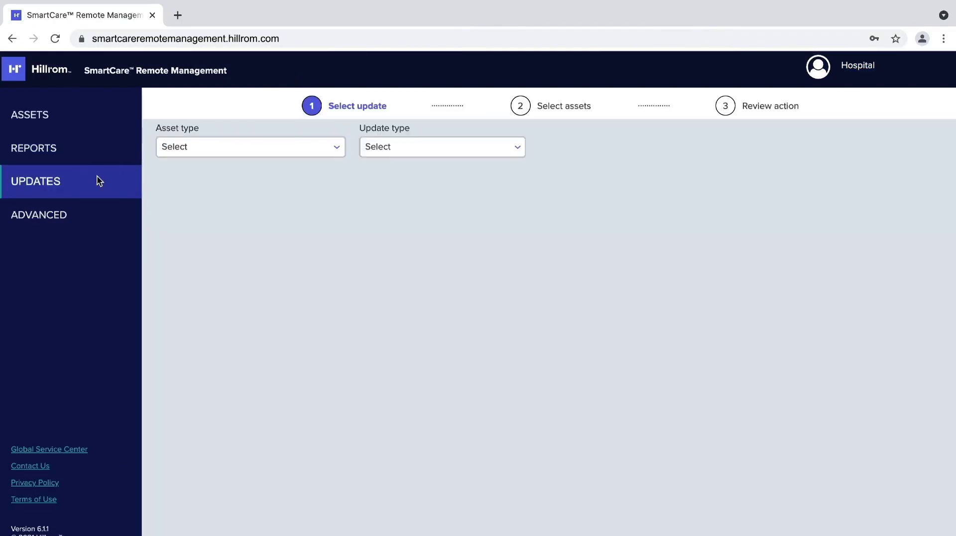
left_click(190, 148)
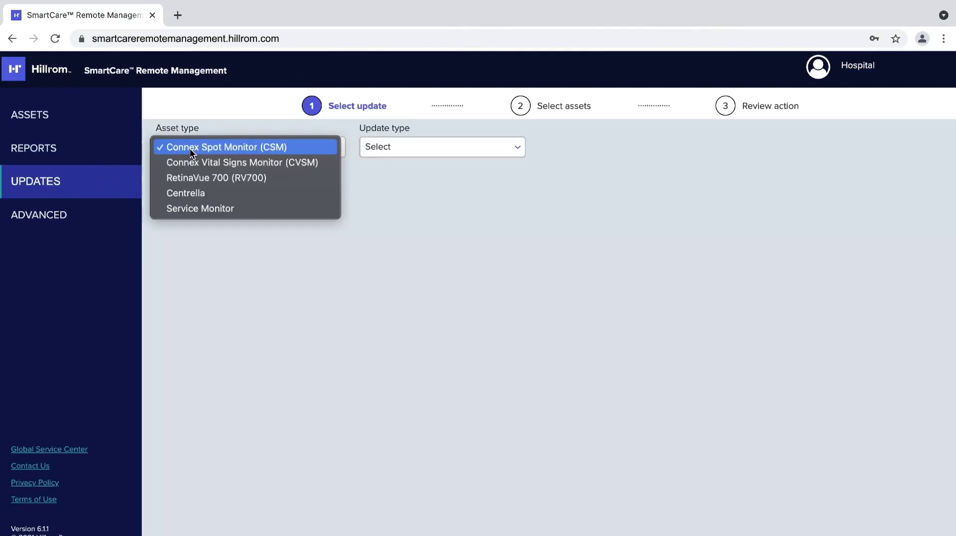
left_click(192, 177)
left_click(372, 148)
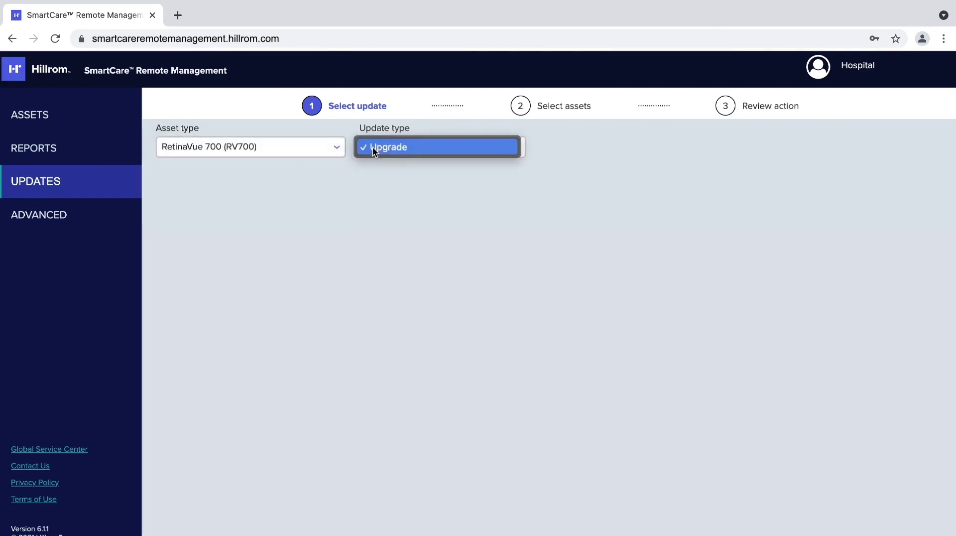
left_click(373, 147)
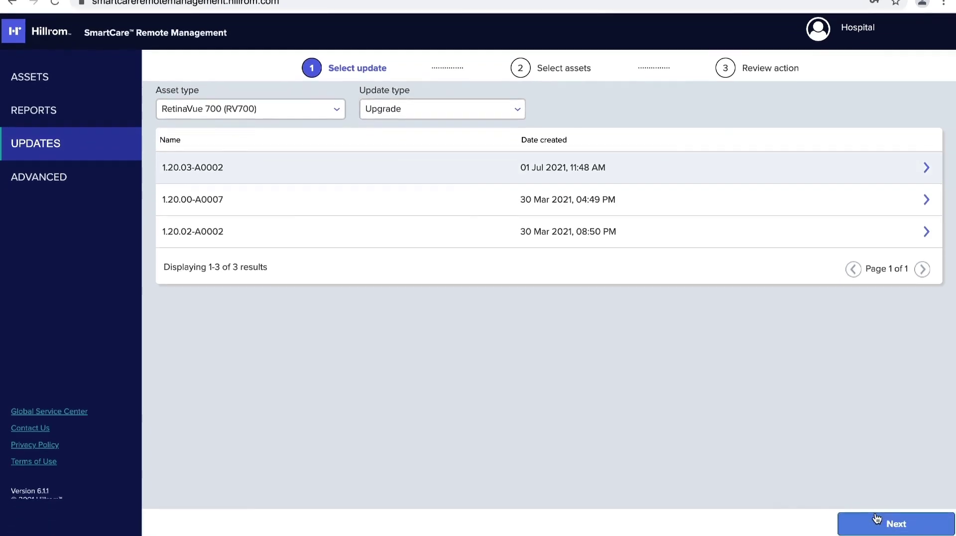
left_click(893, 524)
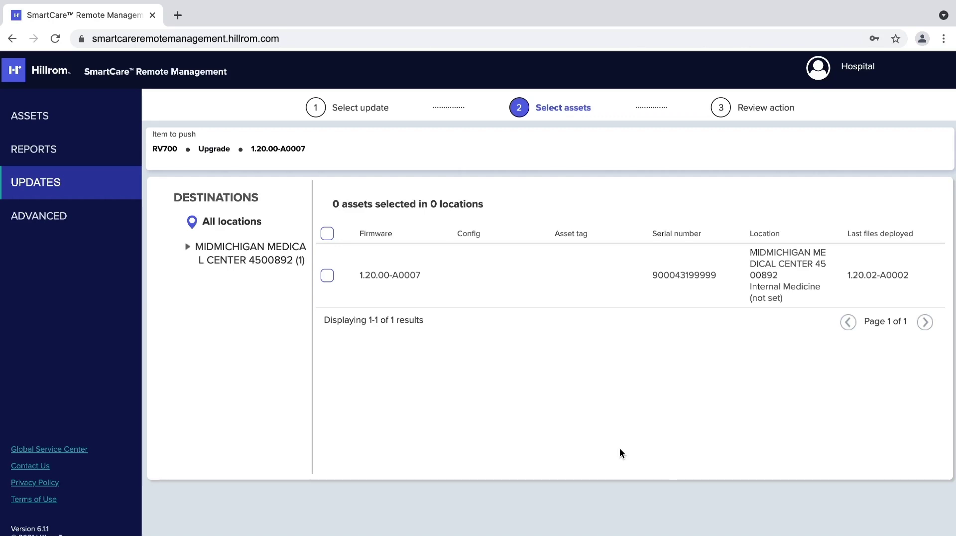
- Select the RV700 asset at MidMichigan Medical Center's Internal Medicine as the destination and confirm the upgrade
left_click(328, 277)
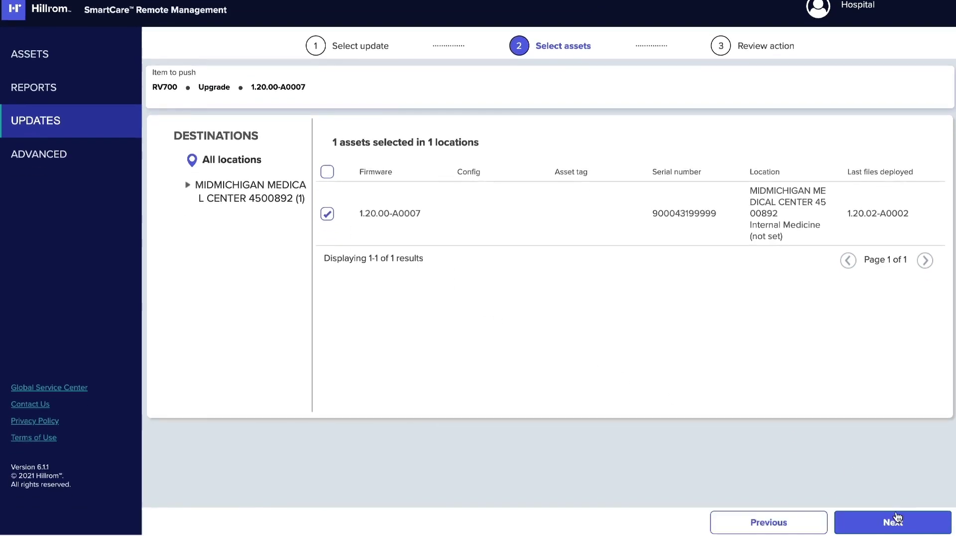
left_click(896, 523)
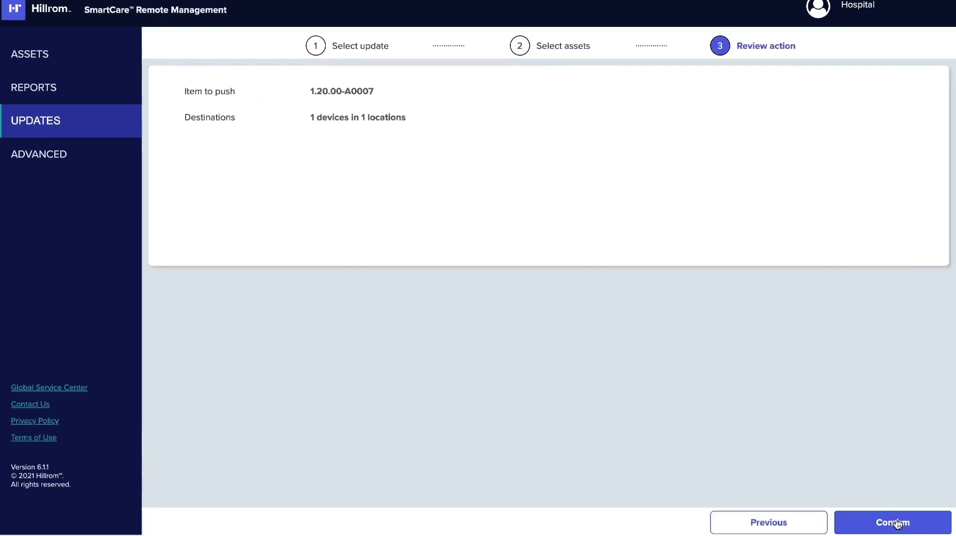
left_click(896, 522)
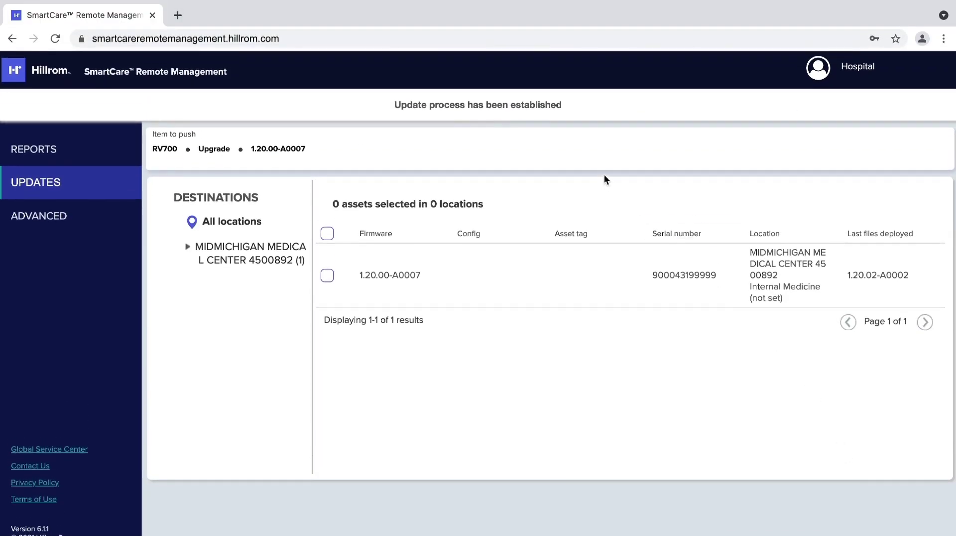
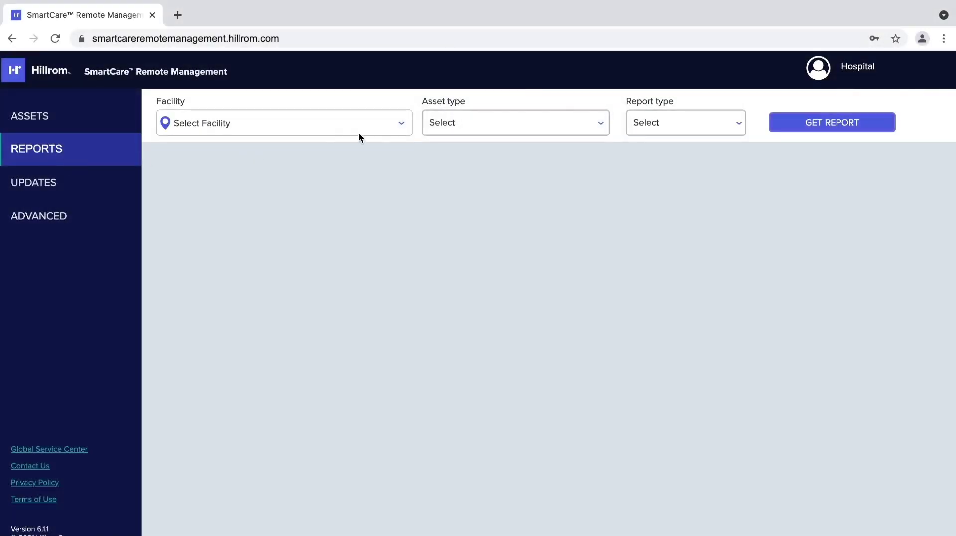
- Generate and download a Firmware Status report for RetinaVue 700 (RV700) assets at MidMichigan Medical Center's Internal Medicine facility
left_click(392, 132)
left_click(354, 178)
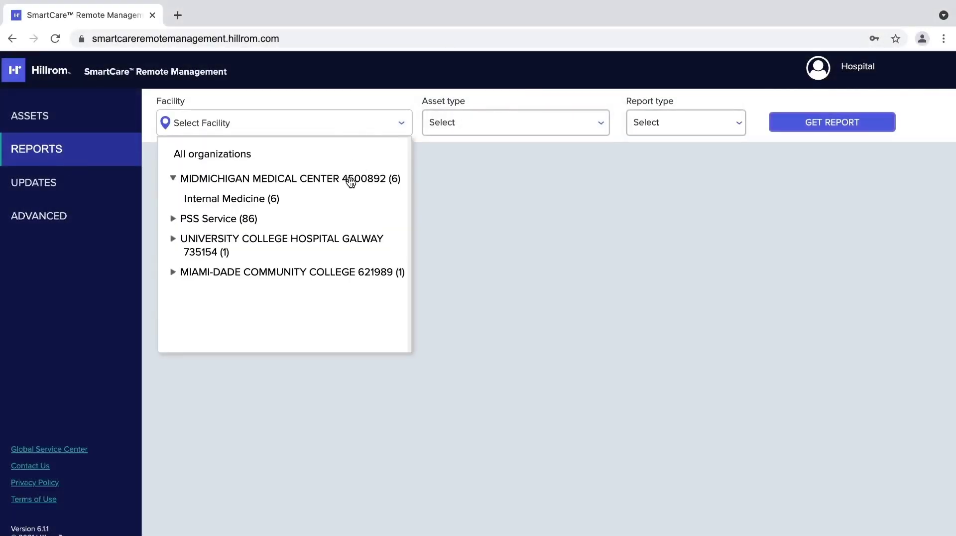
left_click(275, 200)
left_click(602, 124)
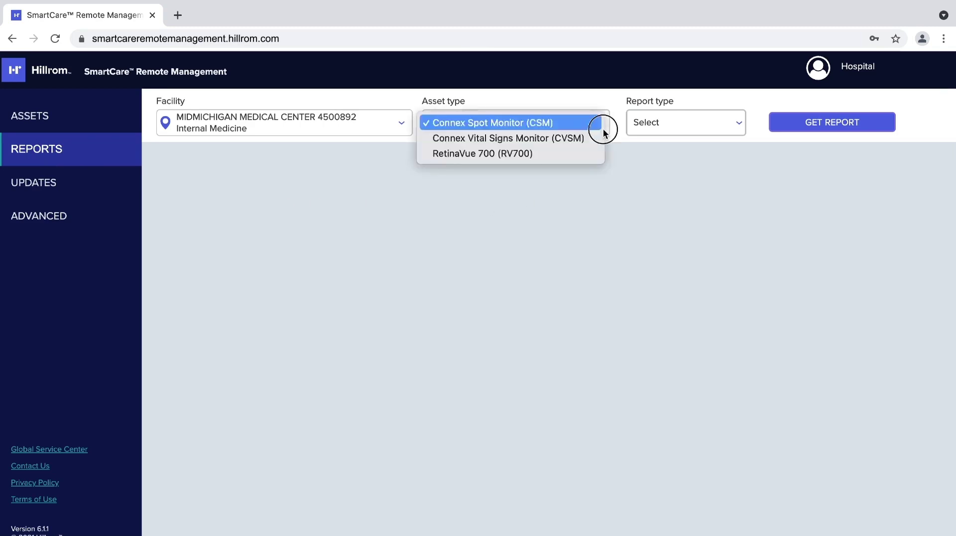
left_click(571, 156)
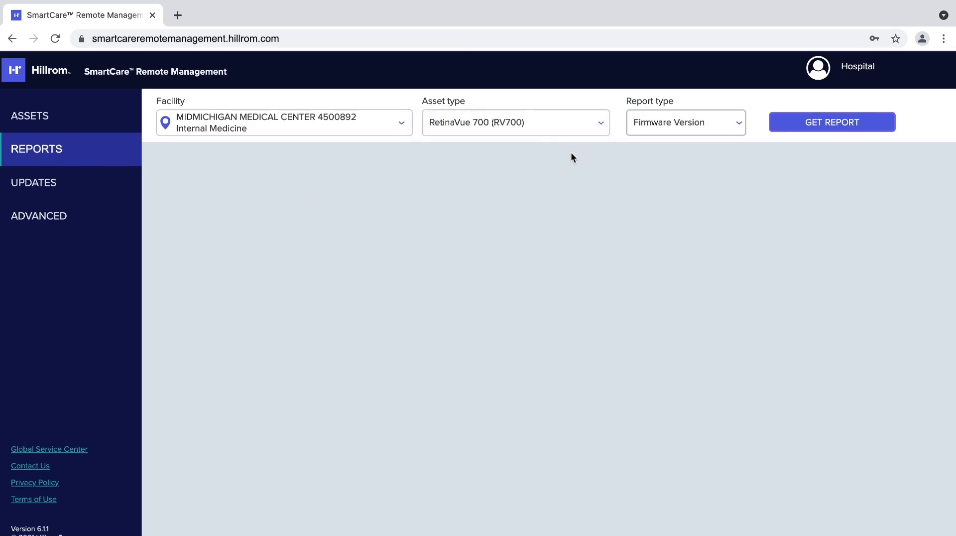
left_click(737, 124)
left_click(737, 137)
left_click(779, 130)
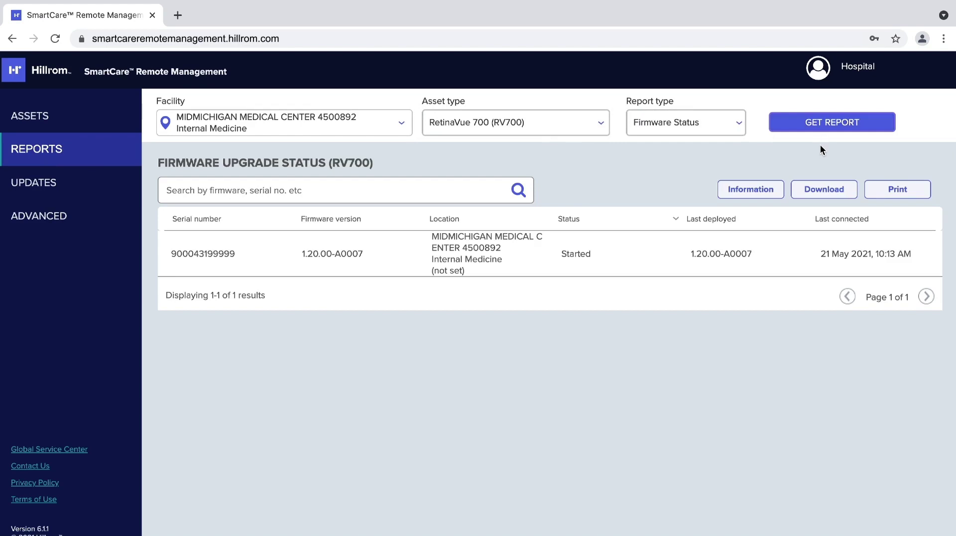
left_click(831, 189)
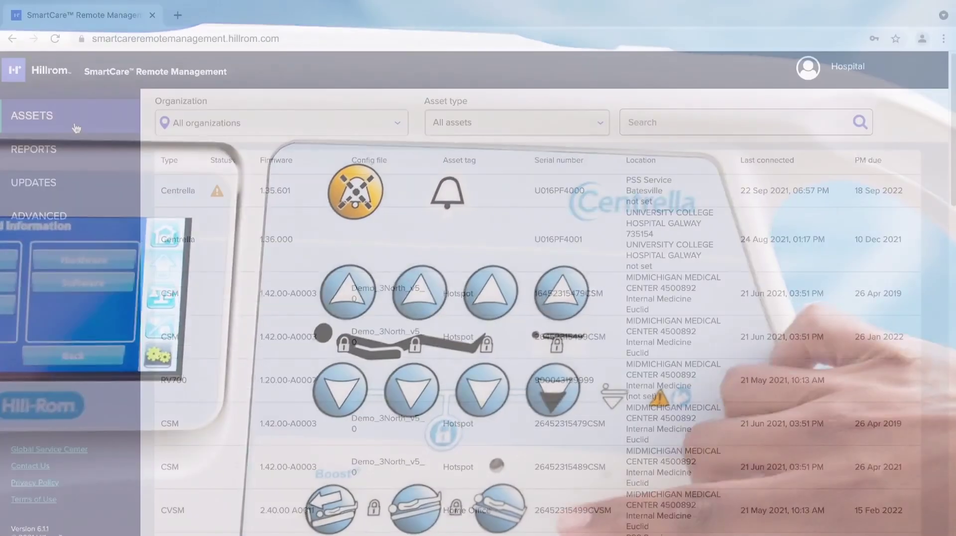
- Start an Upgrade update for Centrella assets with firmware 1.36.000 and proceed to asset selection
left_click(62, 192)
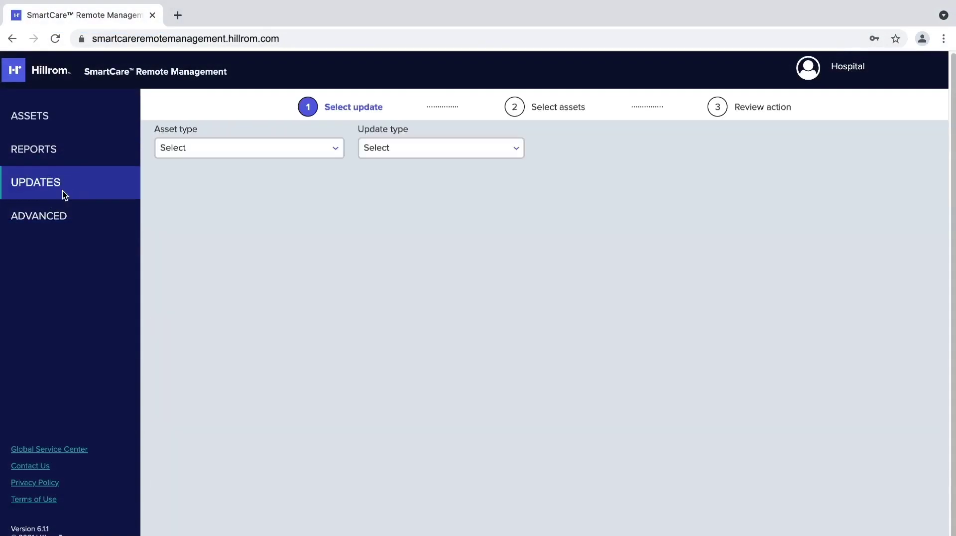
left_click(336, 156)
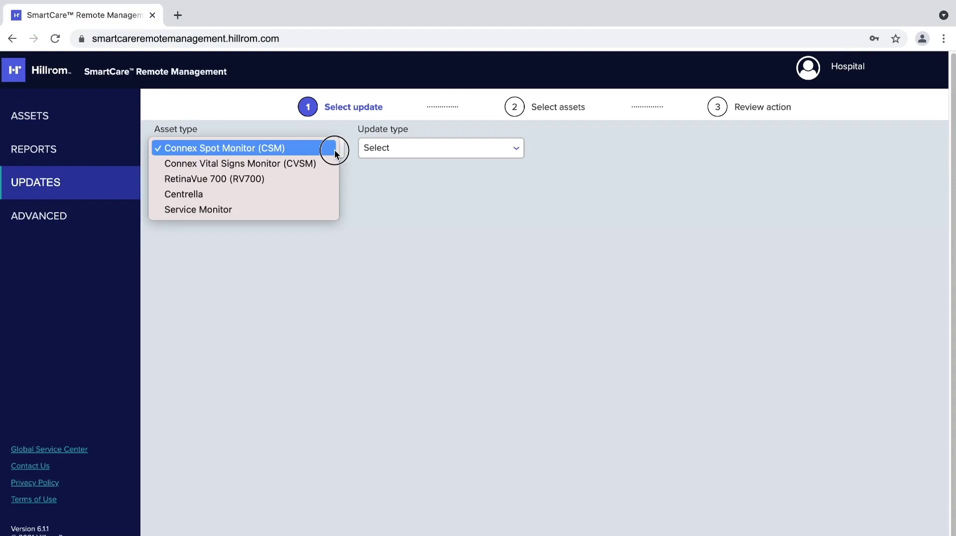
left_click(329, 192)
left_click(511, 152)
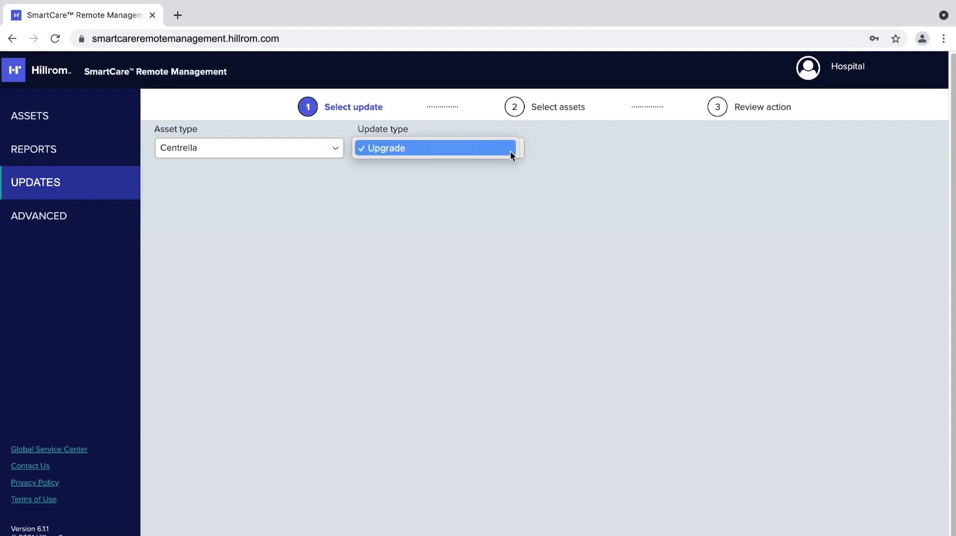
left_click(511, 151)
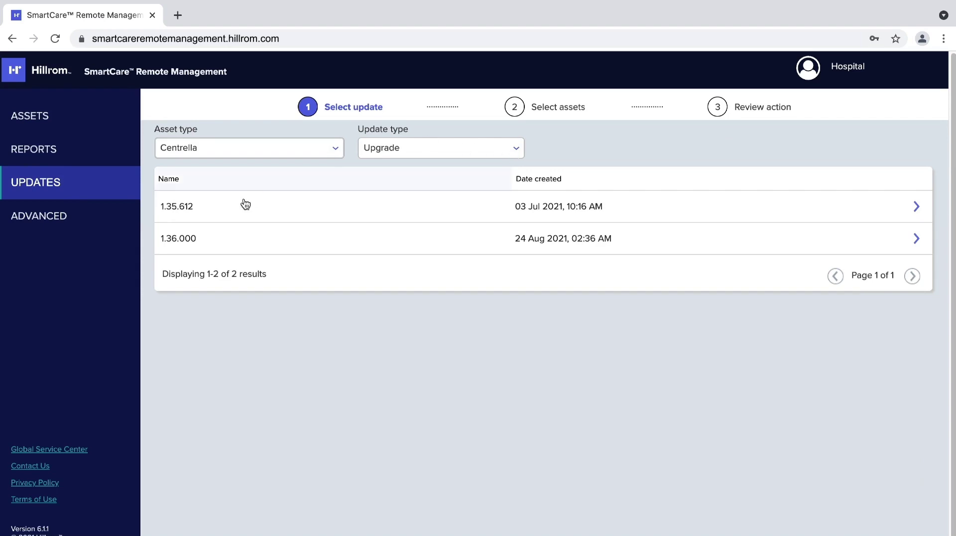
left_click(303, 255)
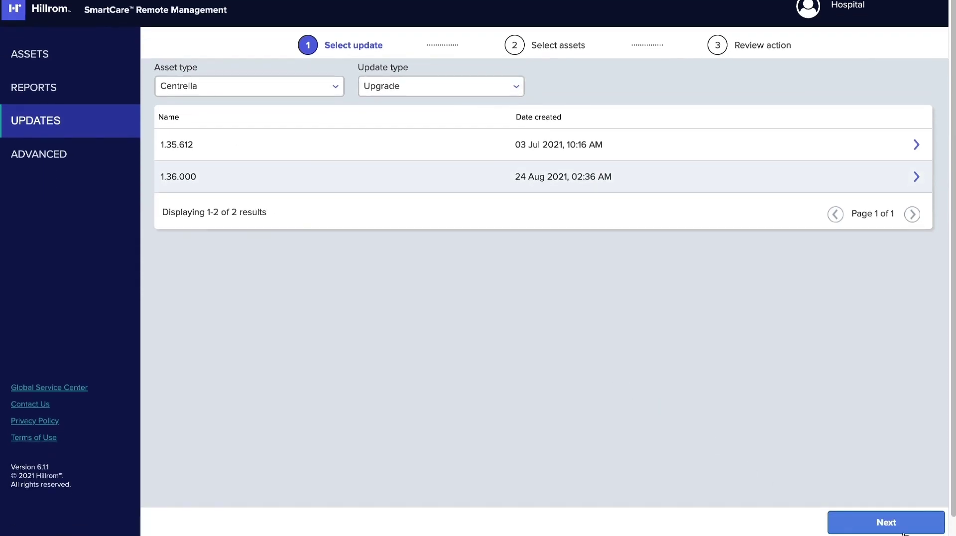
left_click(904, 531)
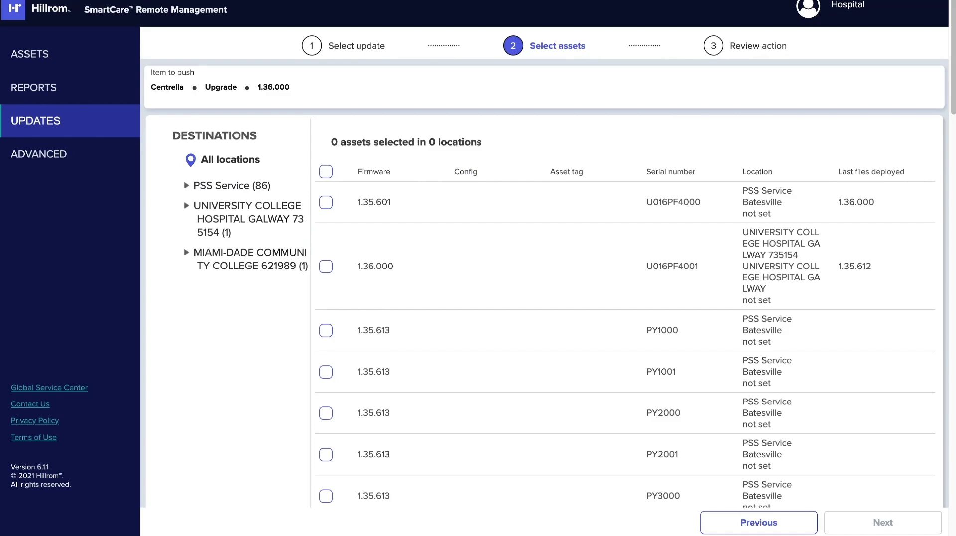
- Select the first three listed Centrella assets as destinations and confirm the 1.36.000 upgrade
left_click(326, 202)
left_click(326, 267)
left_click(327, 327)
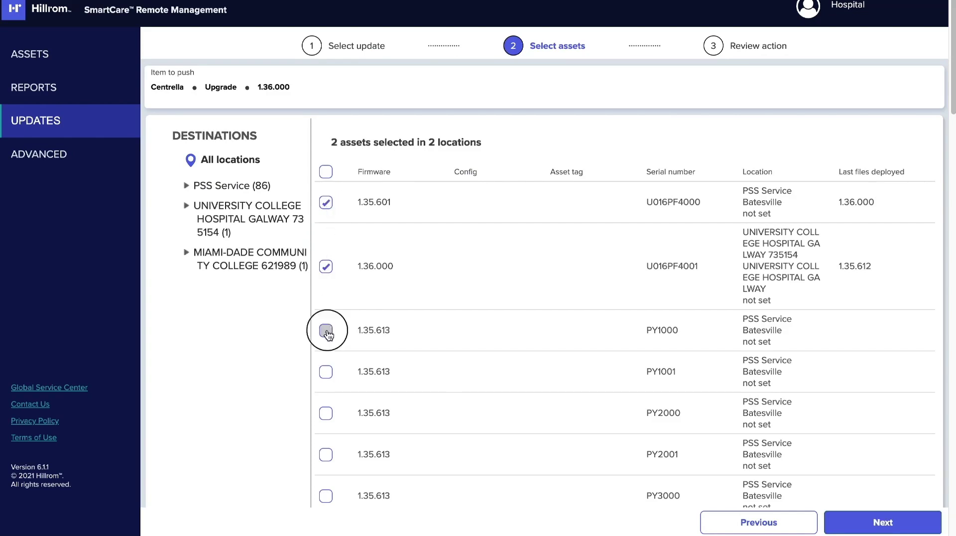
left_click(893, 526)
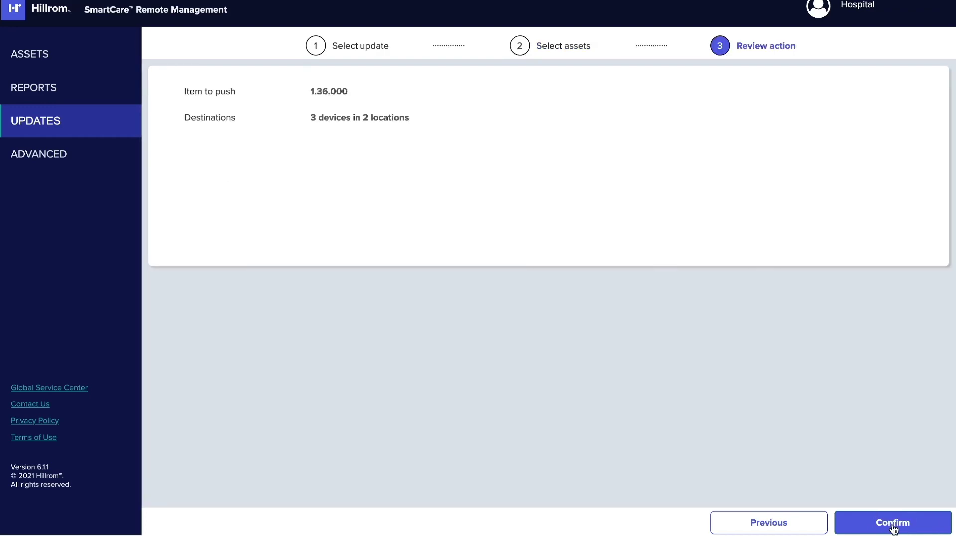
left_click(893, 523)
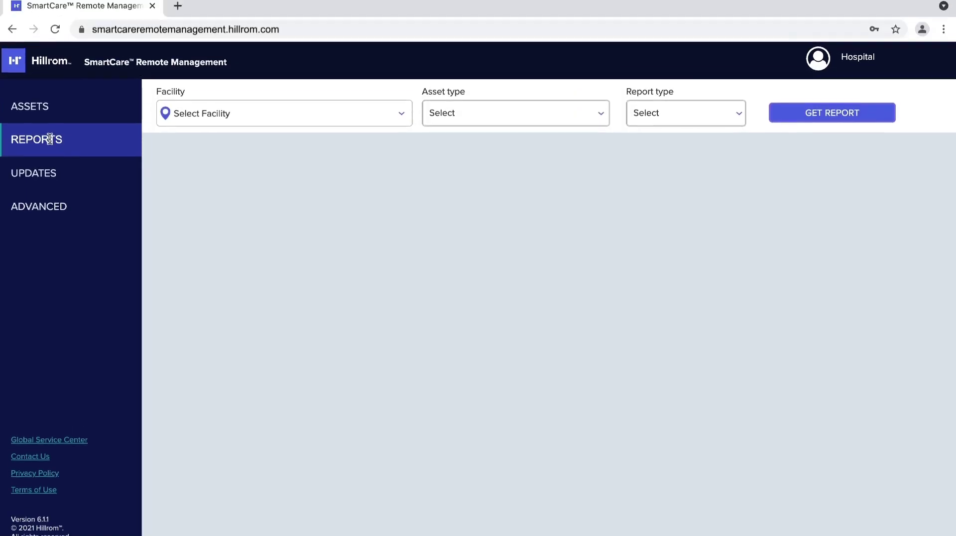
- Generate and download a Firmware Status report for Centrella assets at the PSS Service Batesville facility
left_click(406, 131)
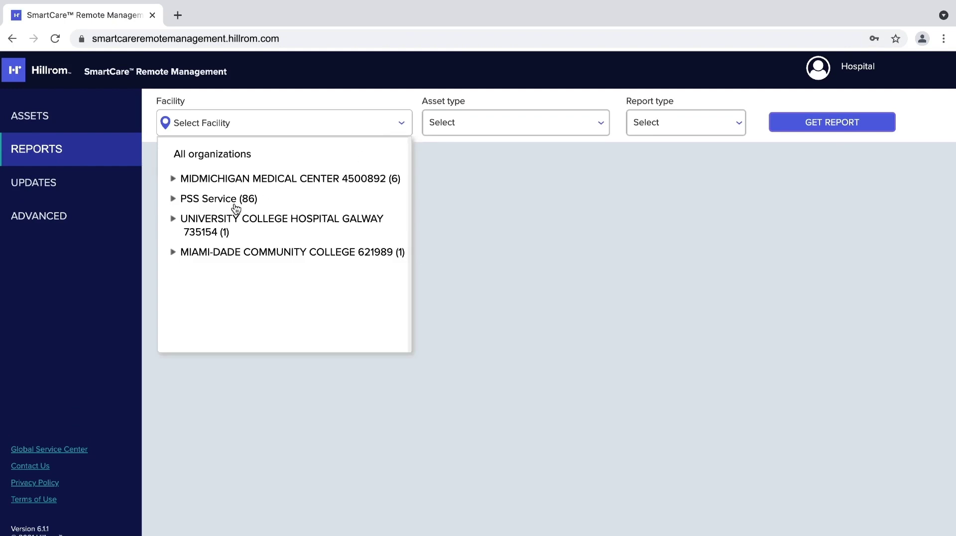
left_click(233, 203)
left_click(232, 219)
left_click(538, 122)
left_click(538, 122)
left_click(722, 129)
left_click(723, 138)
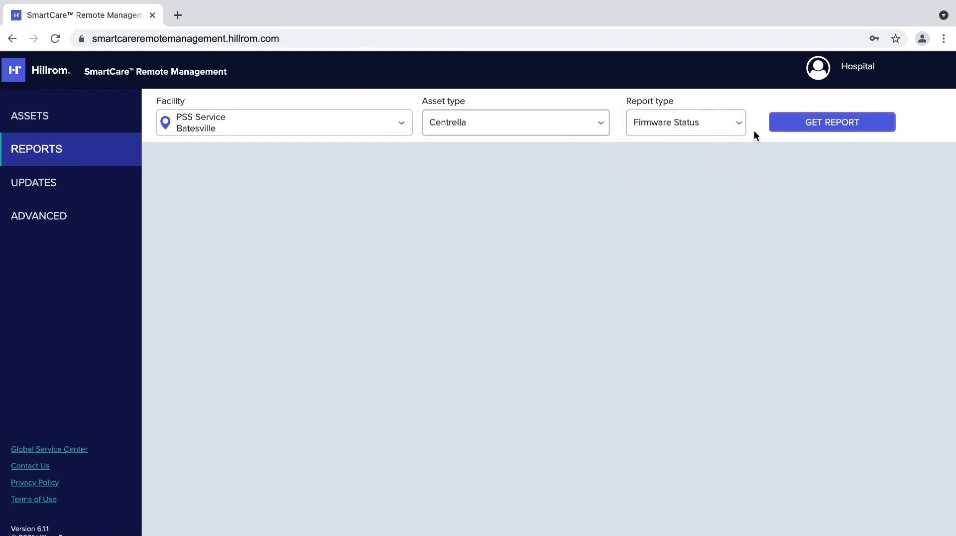
left_click(827, 127)
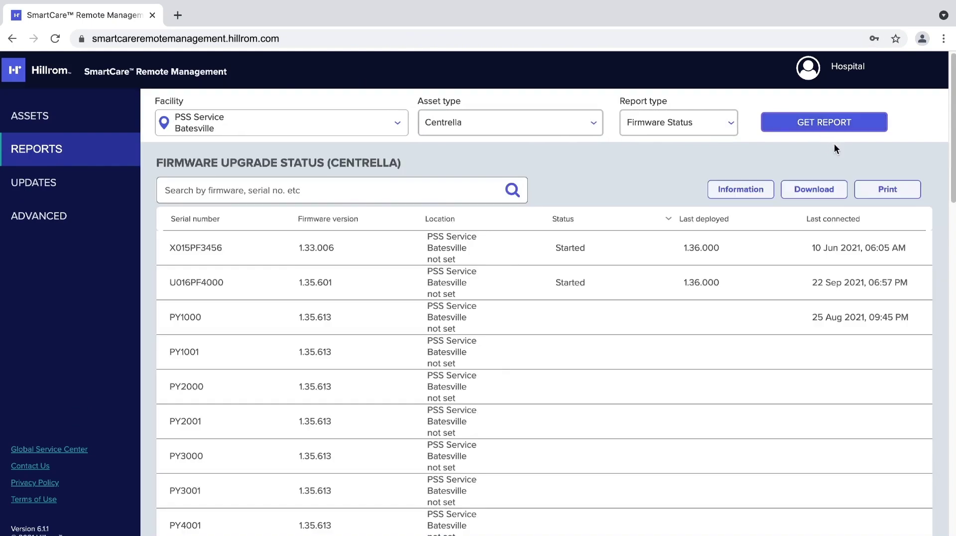
left_click(821, 190)
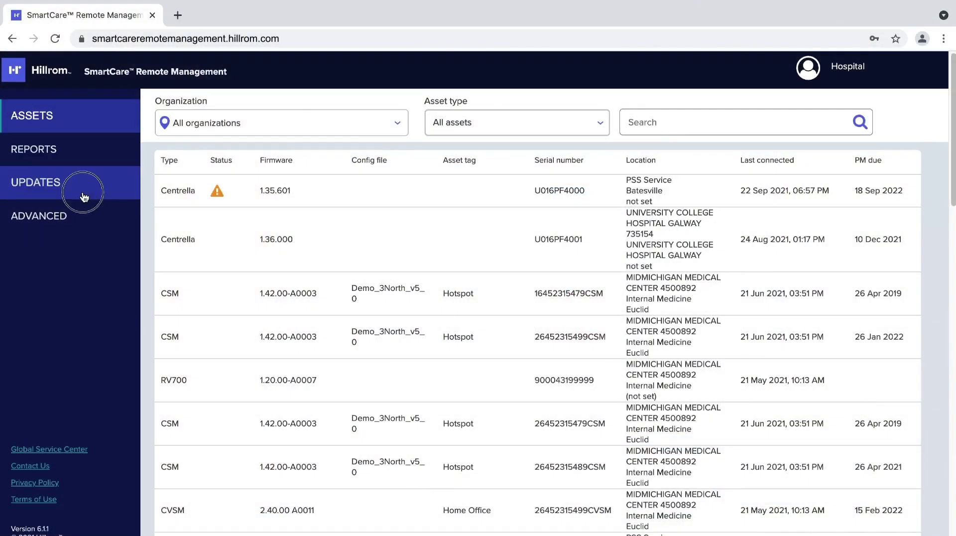
- Open the Service Monitor update settings and set the call home period to PT15M (15 MINUTES) and deployment mode to TRUE
left_click(83, 194)
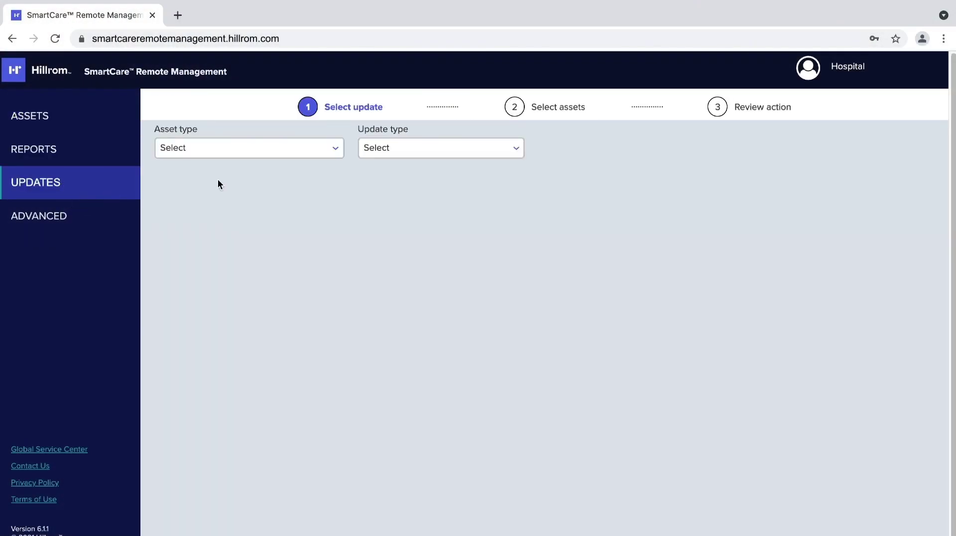
left_click(335, 152)
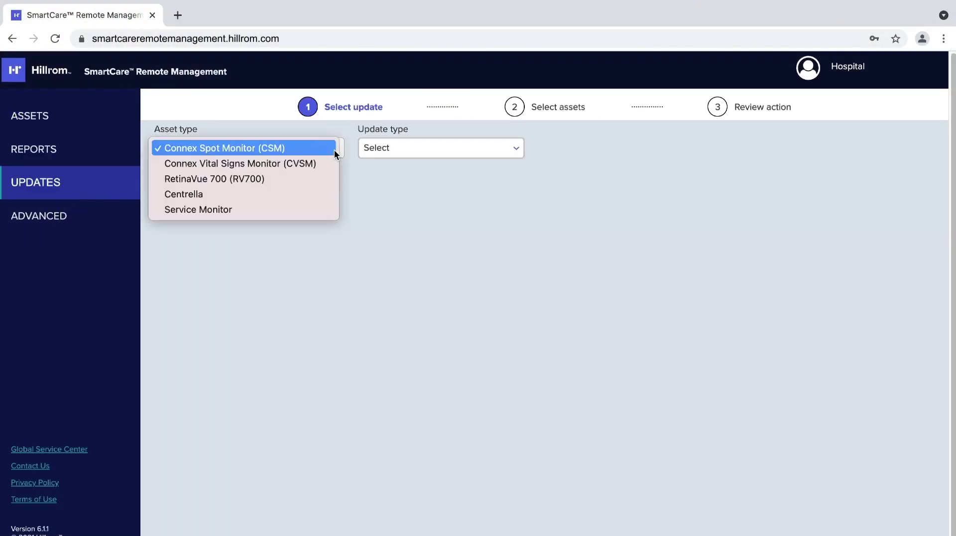
left_click(305, 210)
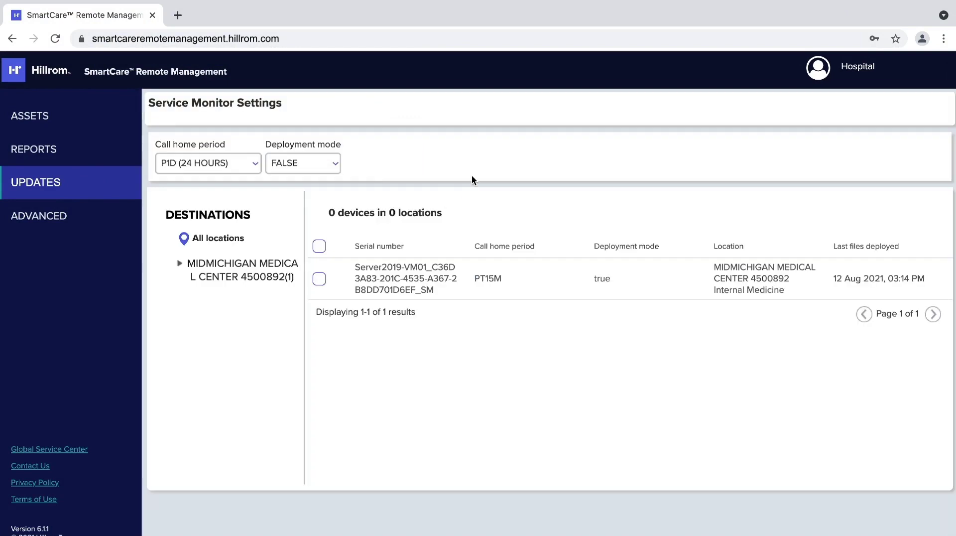
left_click(259, 166)
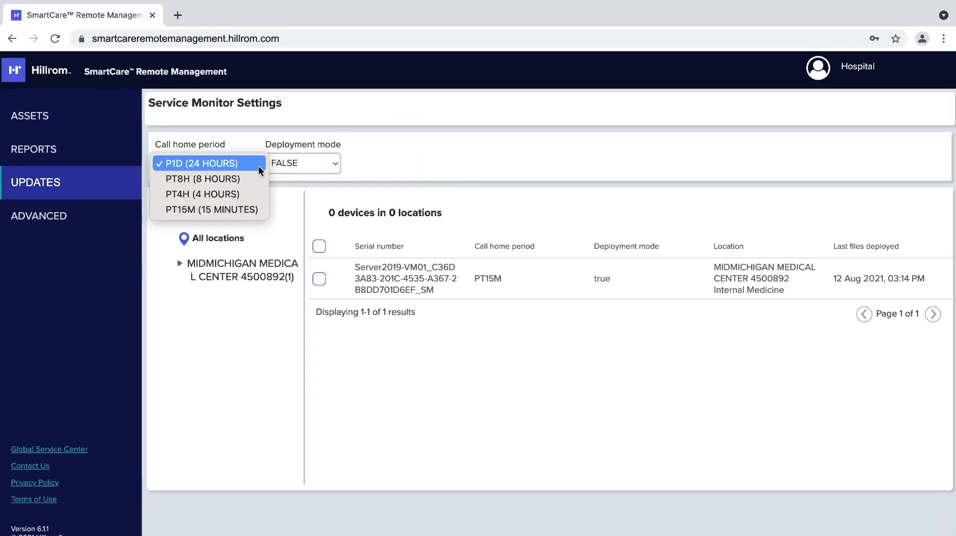
left_click(255, 209)
left_click(332, 170)
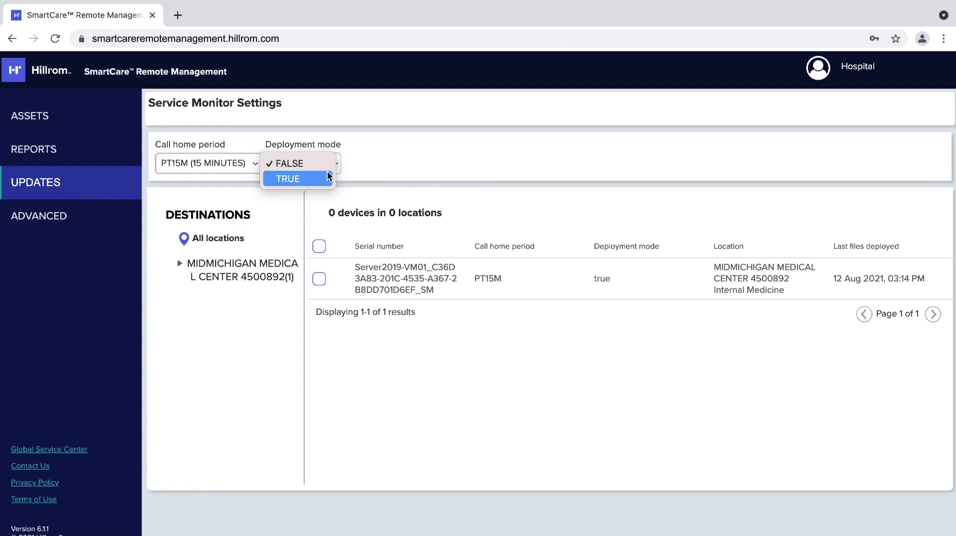
left_click(324, 180)
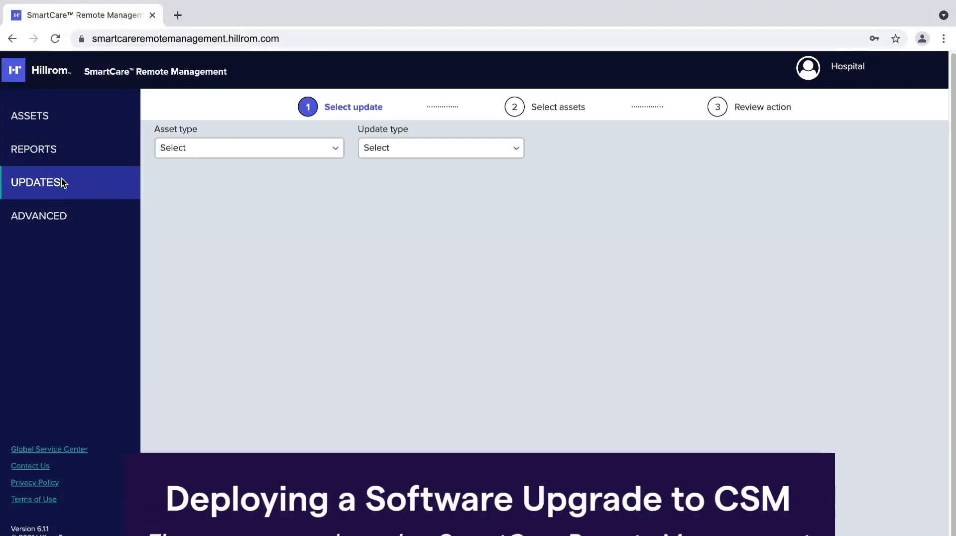
- Set up an Upgrade update to 1.99.03-A0001 for Connex Spot Monitor (CSM) and select all listed assets as destinations
left_click(337, 153)
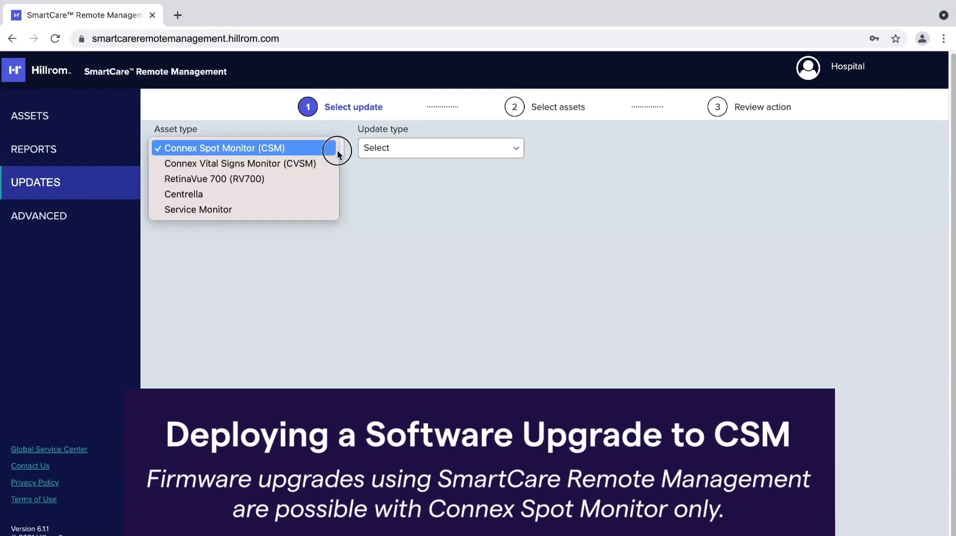
left_click(337, 152)
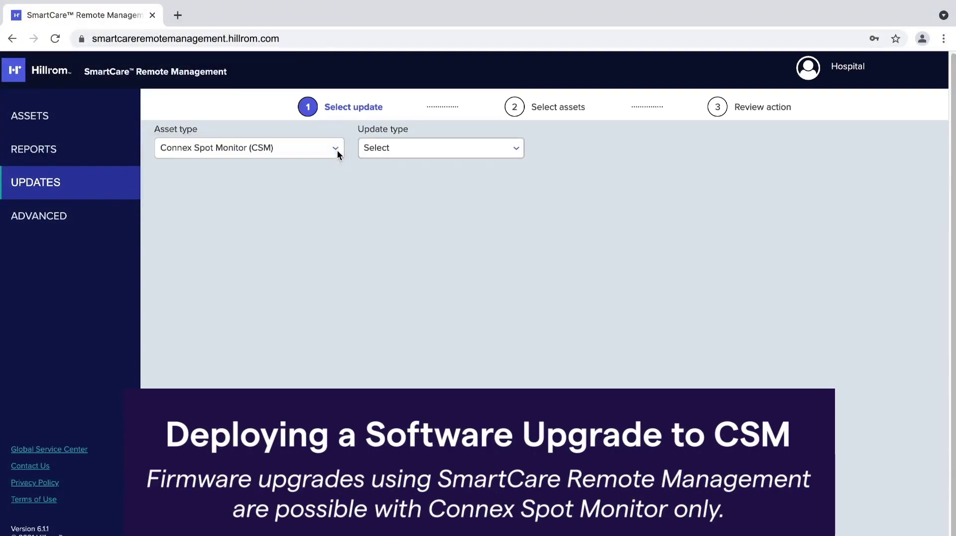
left_click(495, 155)
left_click(495, 159)
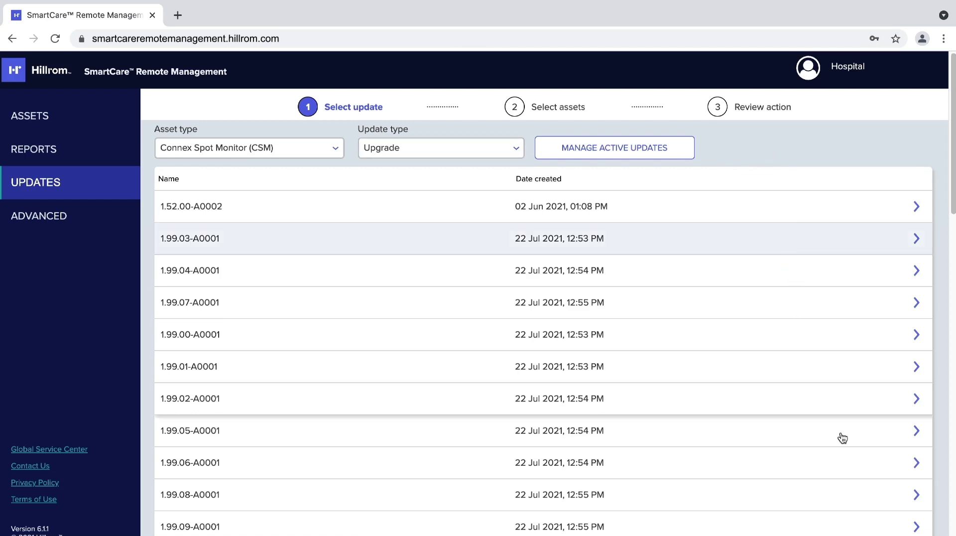
scroll(847, 448, "down", 2)
left_click(891, 518)
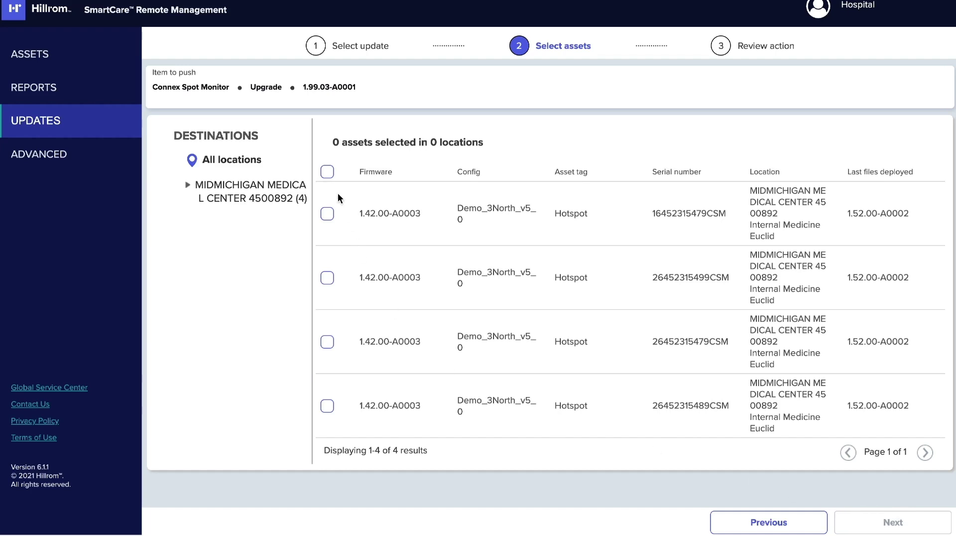
left_click(328, 172)
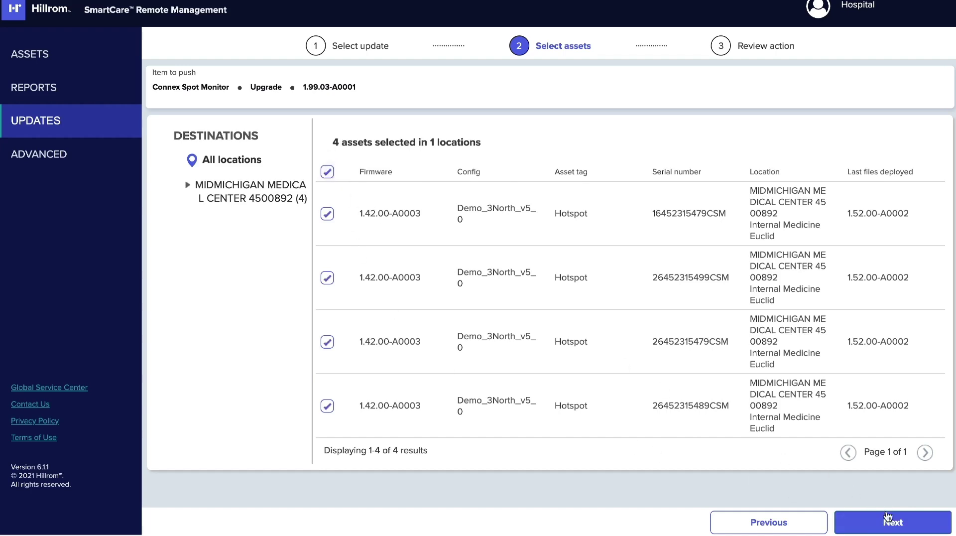
left_click(901, 524)
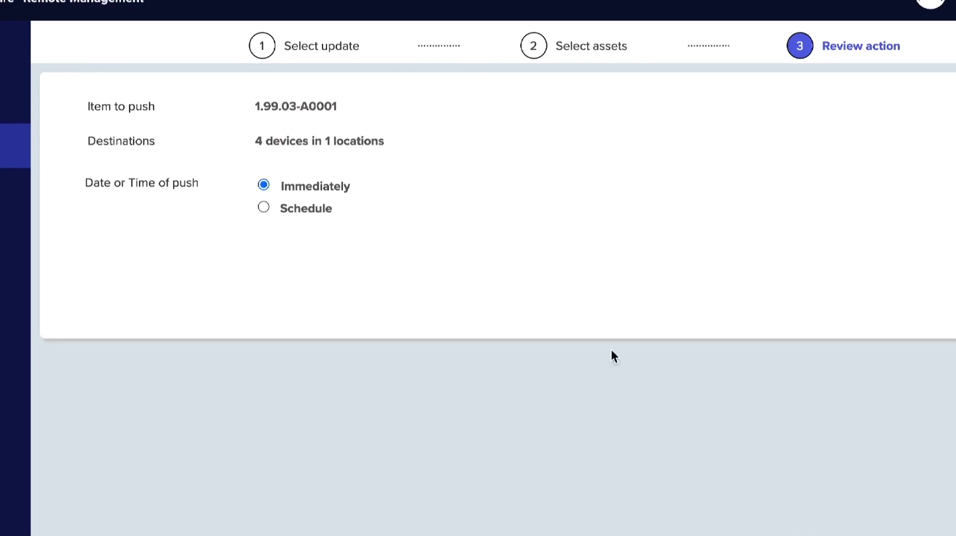
- Schedule the 1.99.03-A0001 push for 9/30/2021 at 01:00 and confirm the upgrade
left_click(263, 186)
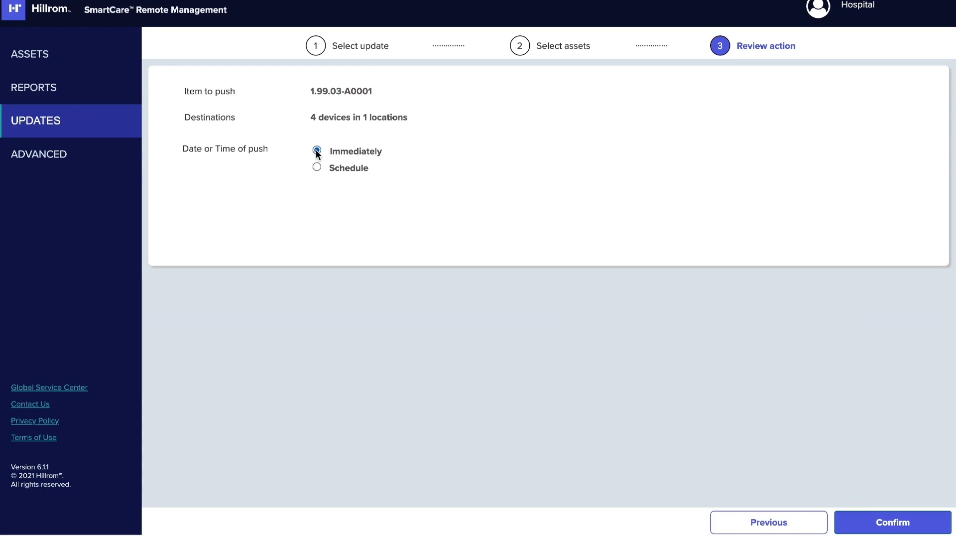
left_click(317, 167)
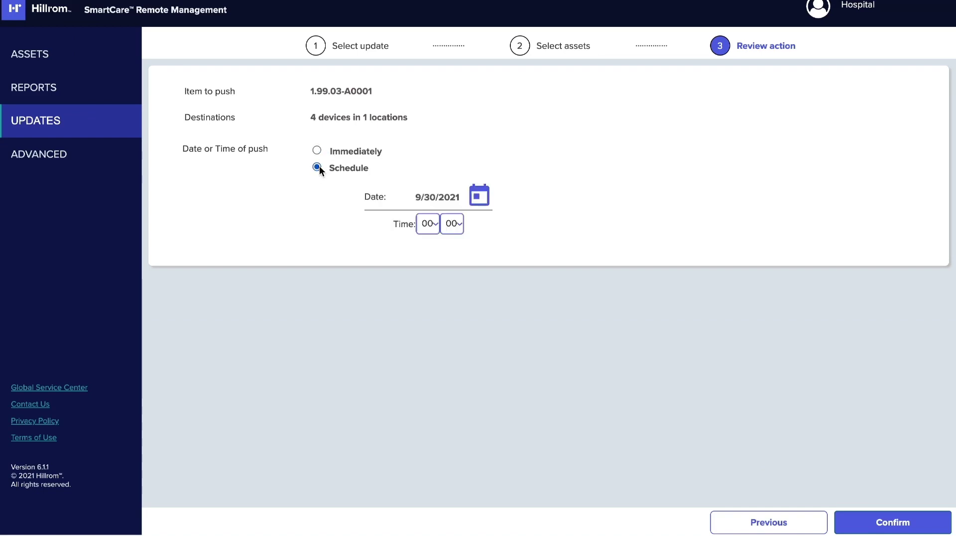
left_click(477, 198)
left_click(517, 393)
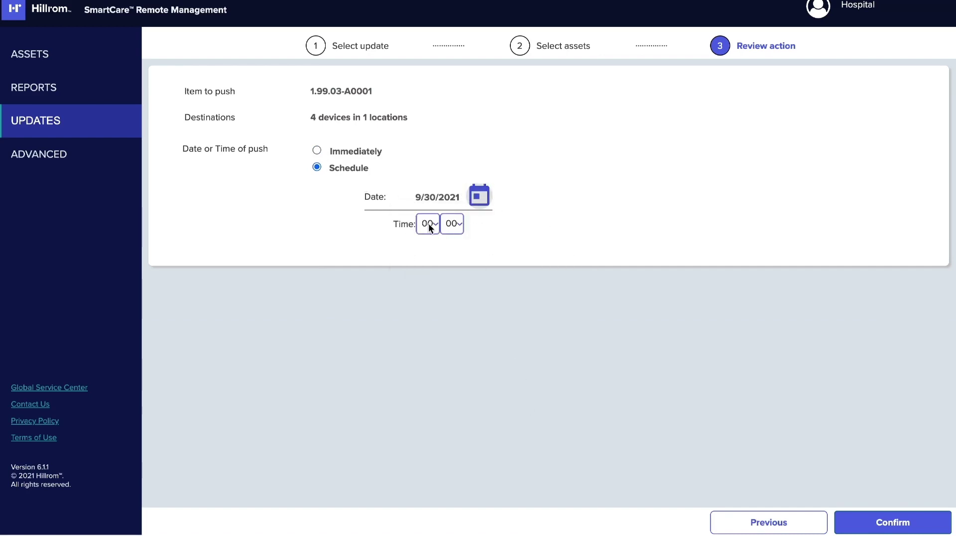
left_click(428, 226)
left_click(434, 237)
left_click(451, 225)
key("Escape")
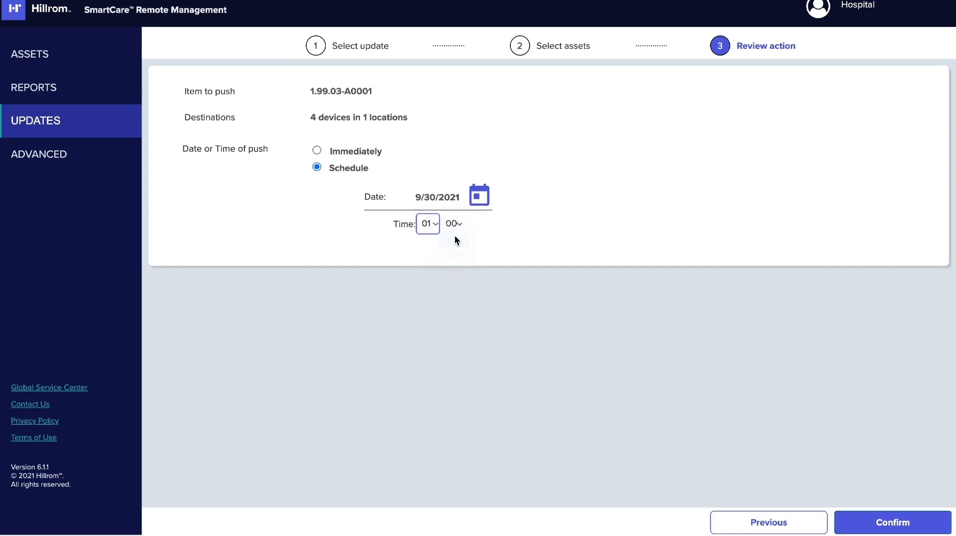
left_click(918, 528)
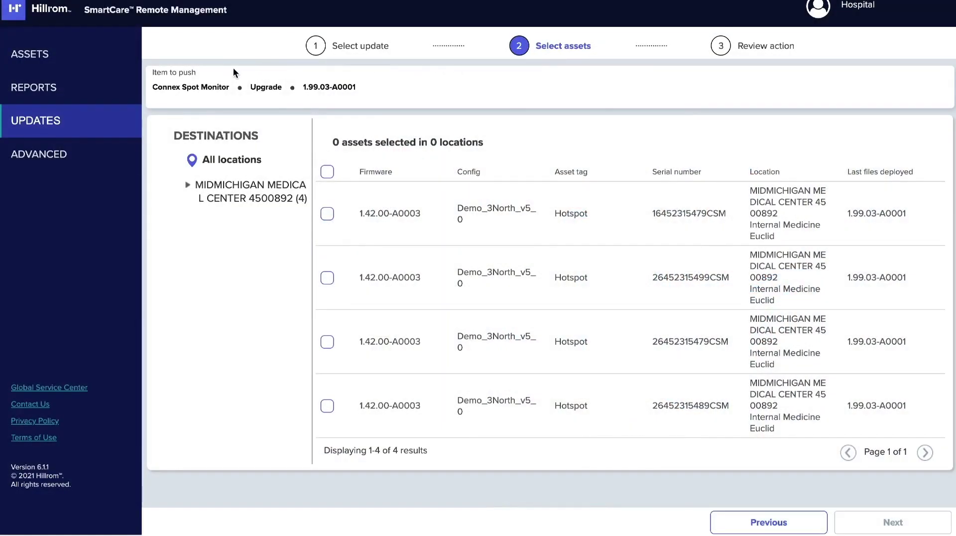
- Generate and download a Firmware Status report for Connex Spot Monitor (CSM) assets at MidMichigan Medical Center's Internal Medicine facility
left_click(65, 95)
left_click(383, 65)
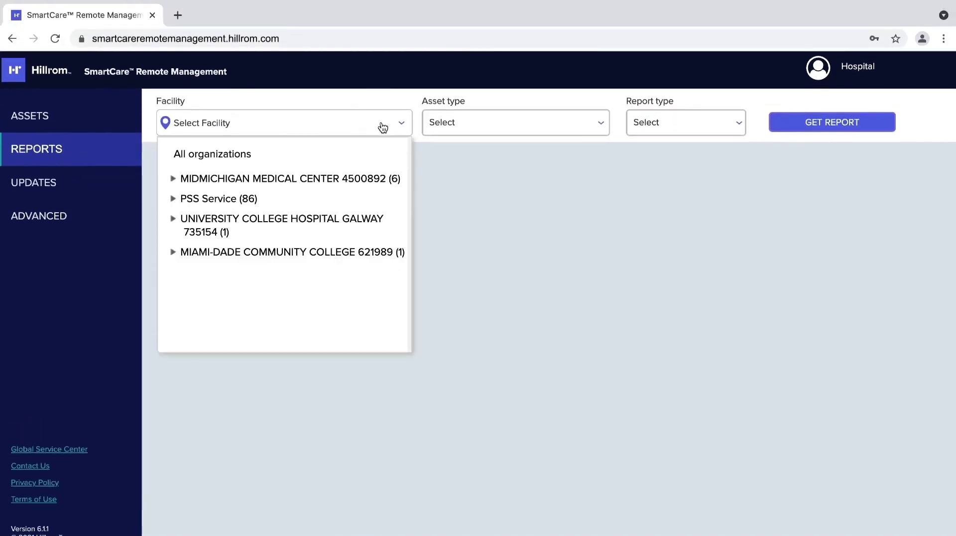
left_click(347, 179)
left_click(289, 198)
left_click(555, 121)
left_click(555, 122)
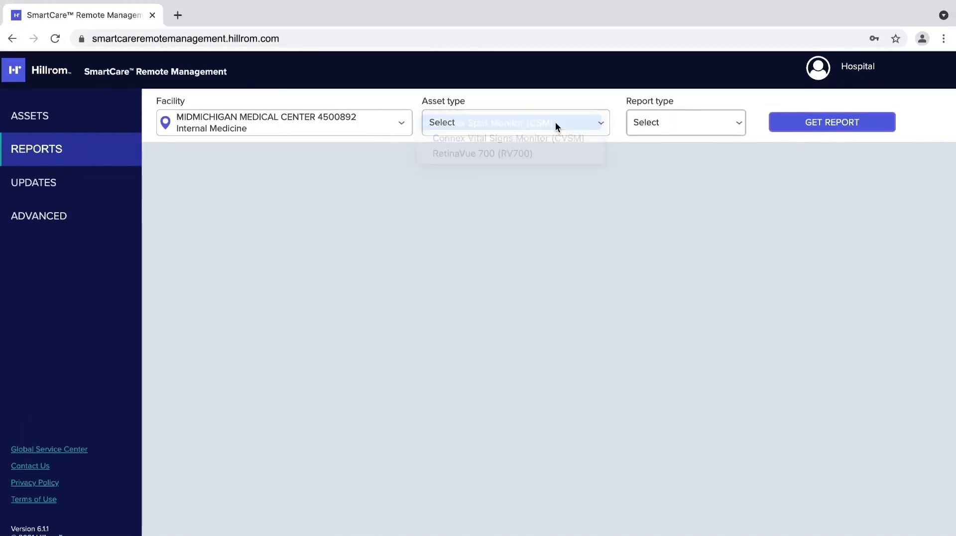
left_click(715, 124)
left_click(737, 168)
left_click(836, 125)
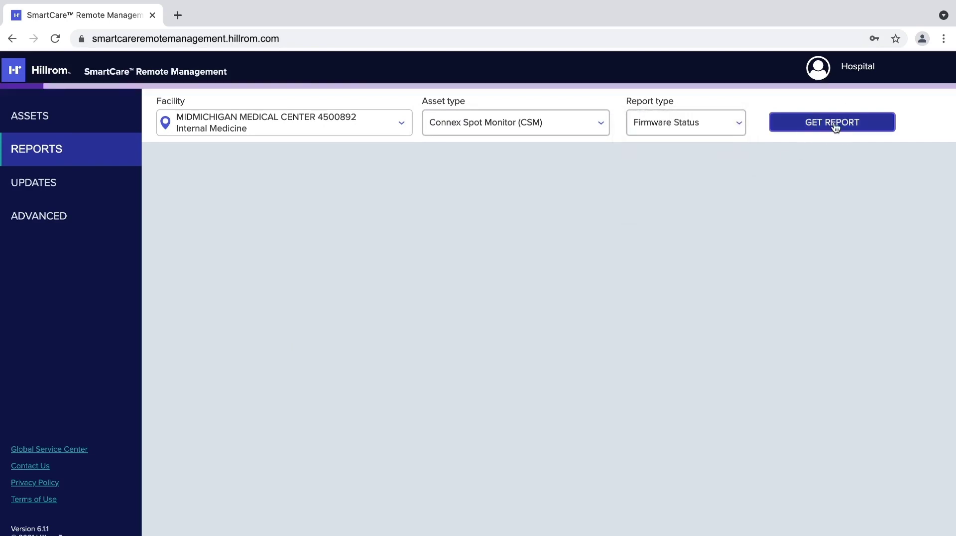
left_click(829, 200)
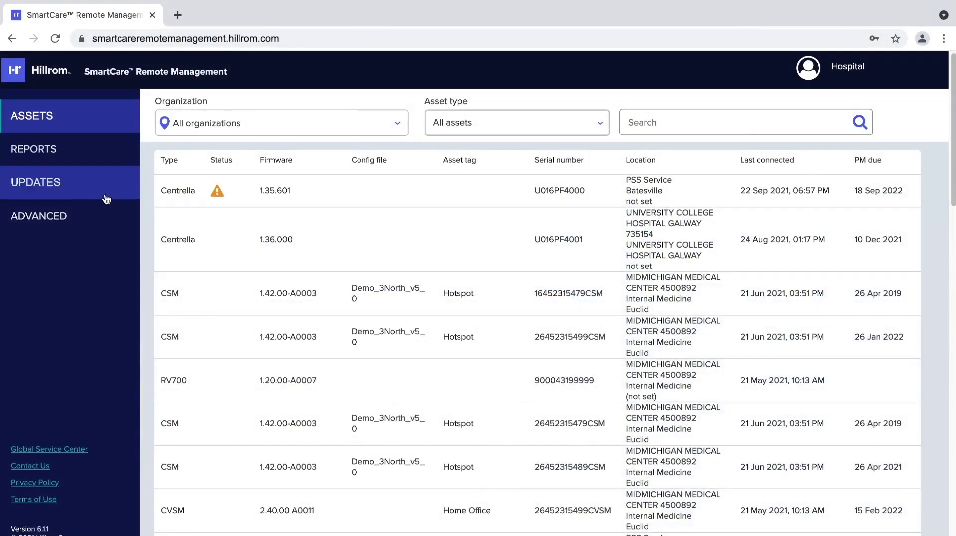
- List the Configuration updates available for Connex Spot Monitor (CSM) assets
left_click(106, 195)
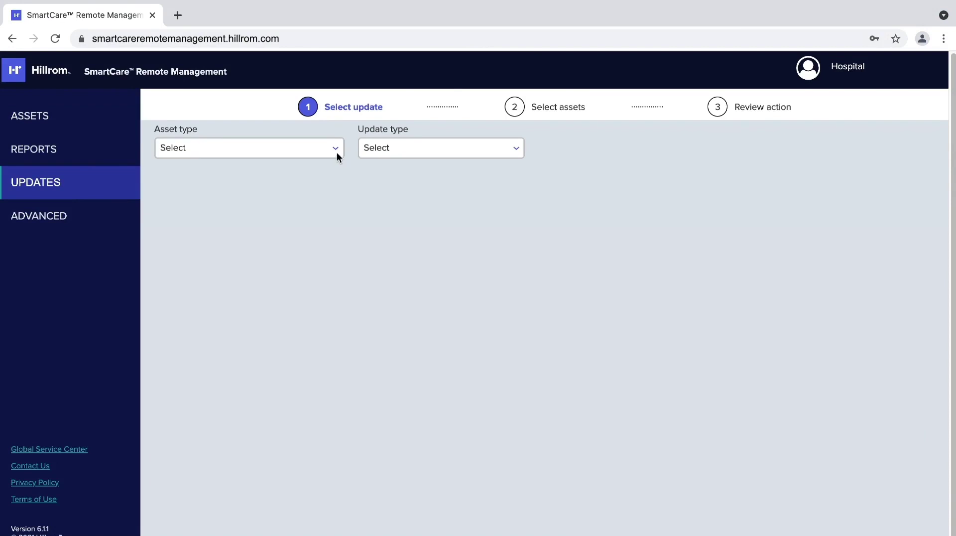
left_click(337, 153)
left_click(320, 153)
left_click(421, 153)
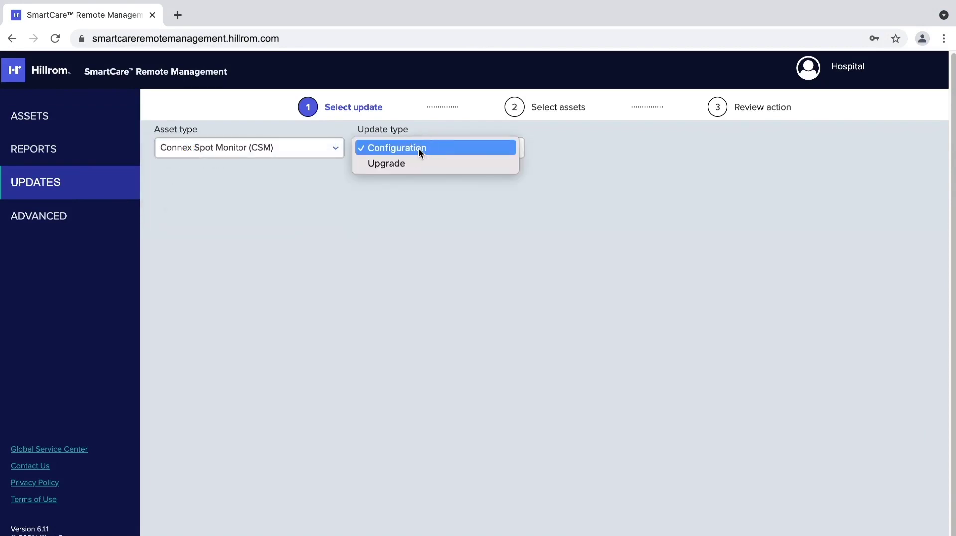
left_click(419, 148)
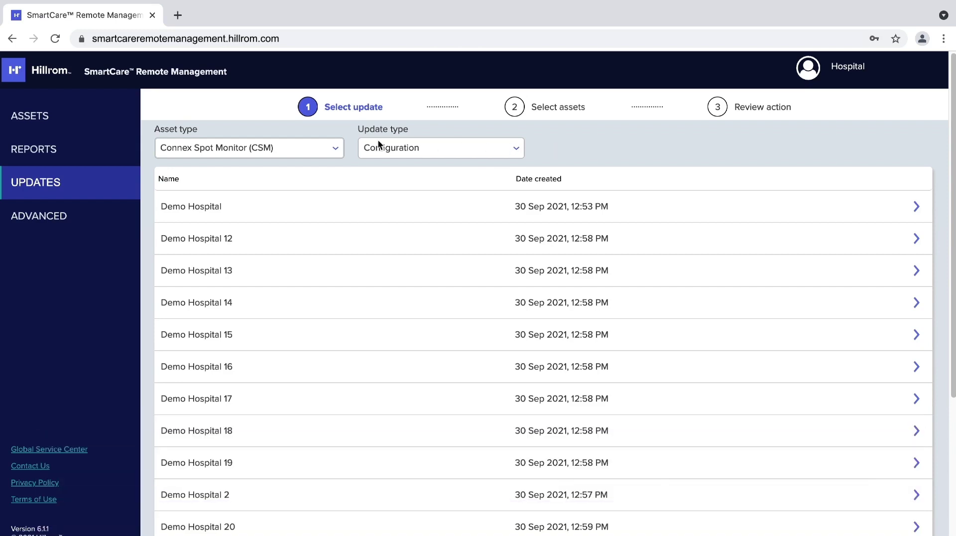
left_click(339, 148)
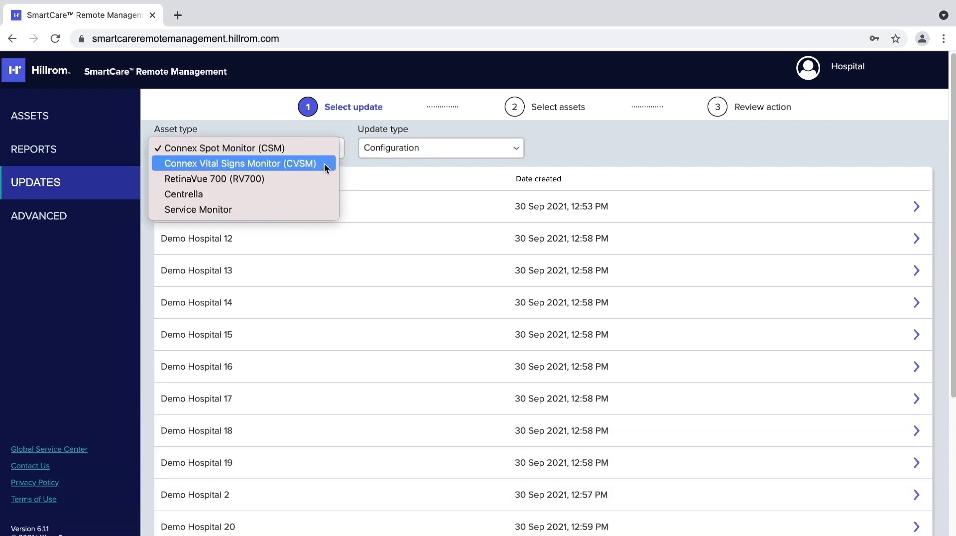
left_click(324, 164)
left_click(457, 154)
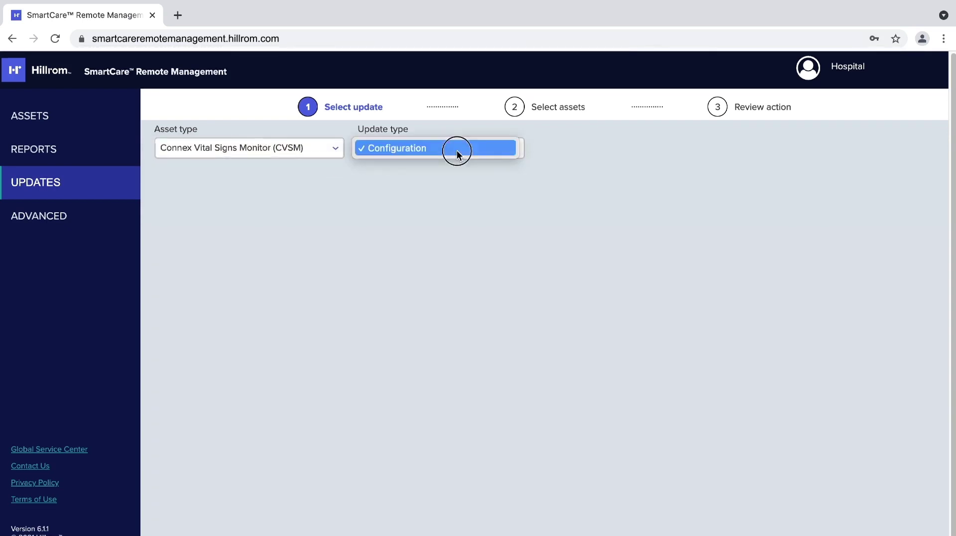
left_click(458, 152)
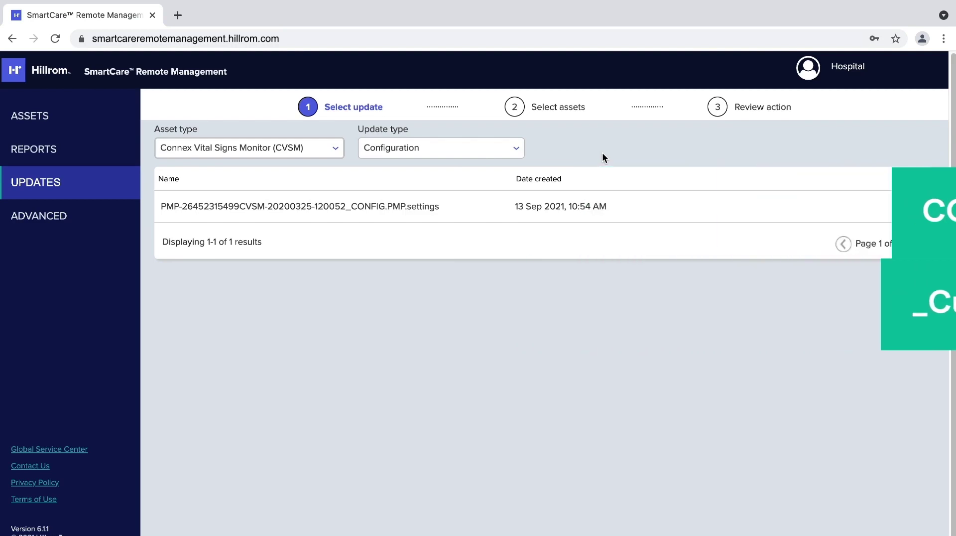
left_click(612, 209)
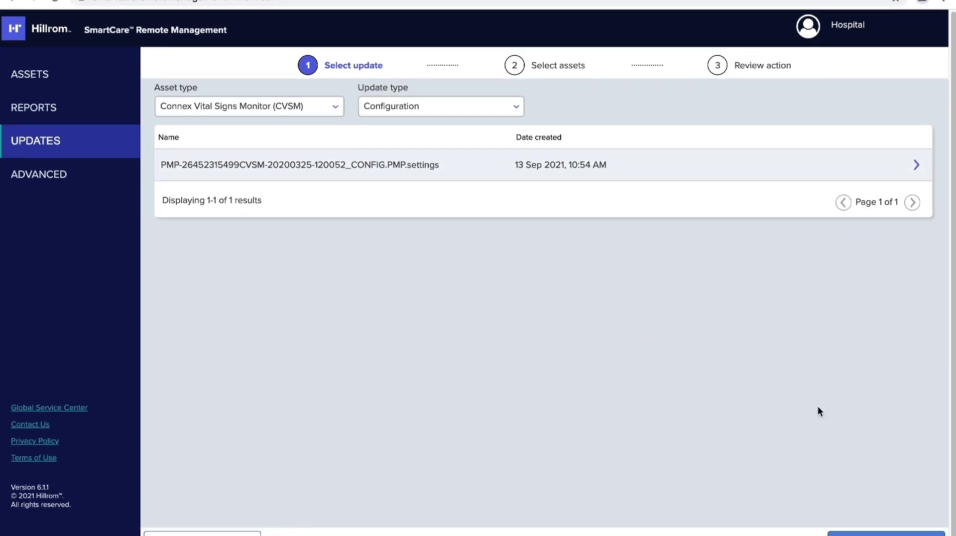
left_click(883, 523)
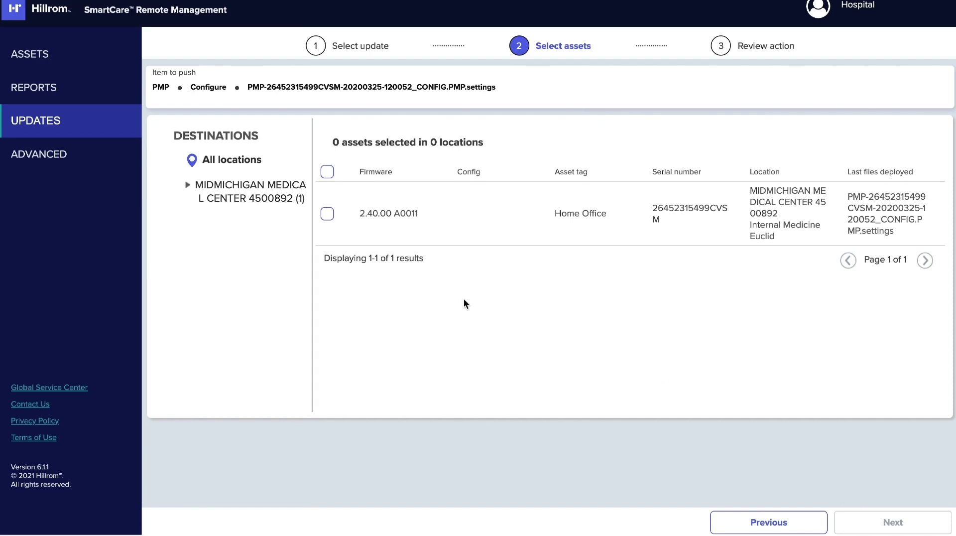
- Select the Home Office CVSM asset as the destination and confirm the configuration push
left_click(329, 215)
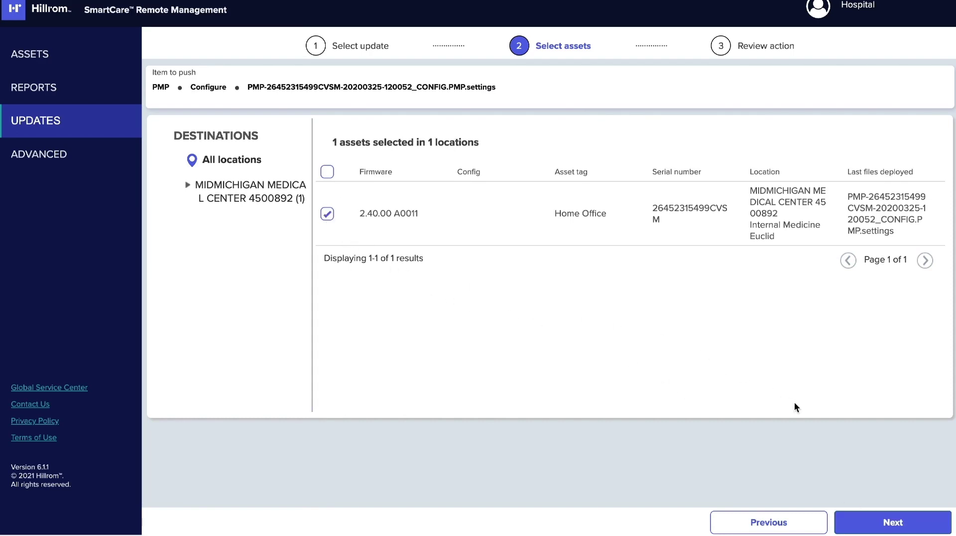
left_click(926, 526)
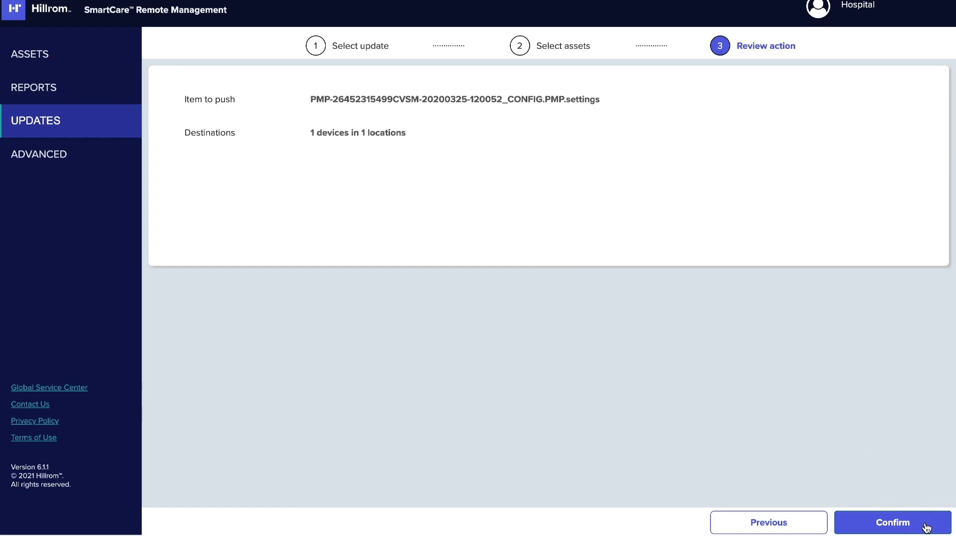
left_click(925, 526)
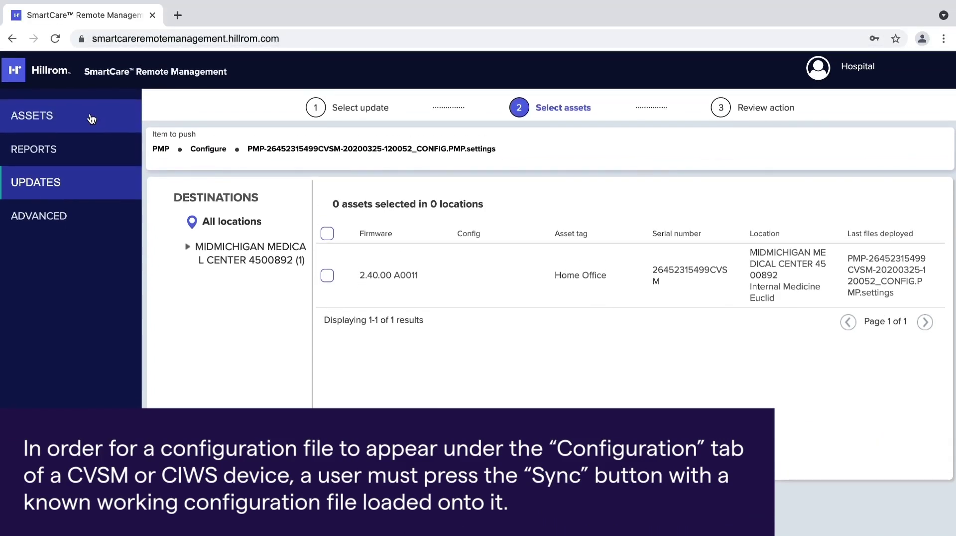
- Check the last configuration deployed in the Home Office CVSM asset's details, and return to the asset list
left_click(92, 118)
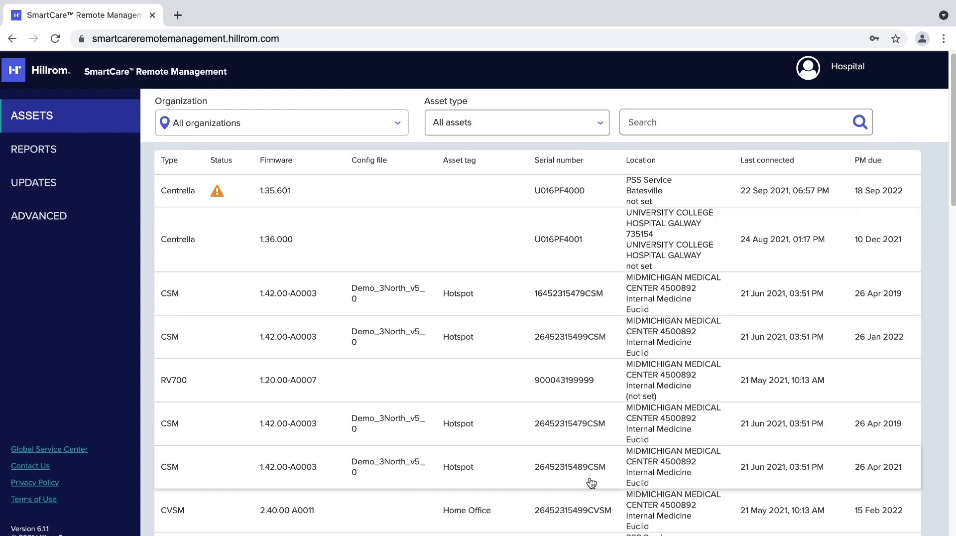
left_click(612, 512)
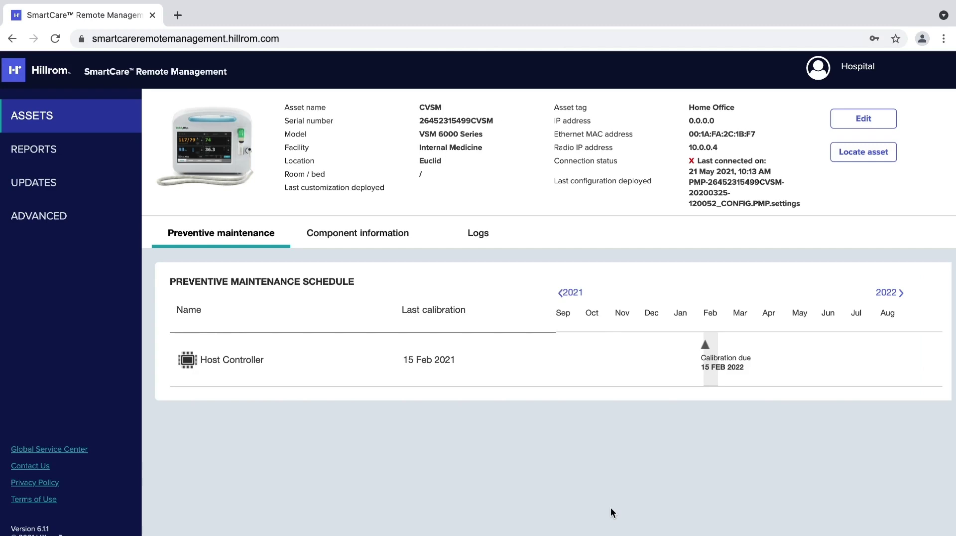
left_click(14, 127)
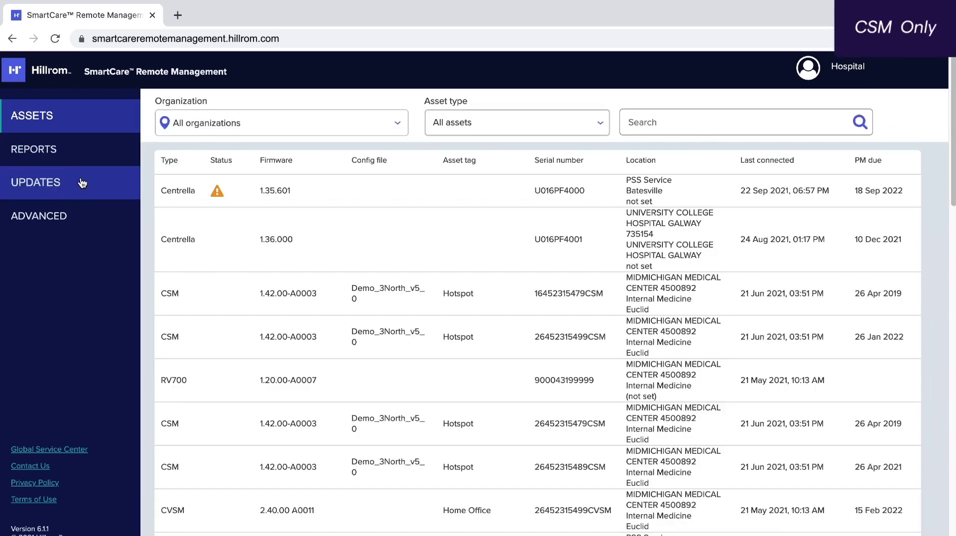
- Run the CFG Update Status report for Connex Spot Monitor (CSM) assets at MidMichigan Medical Center's Internal Medicine facility
left_click(86, 149)
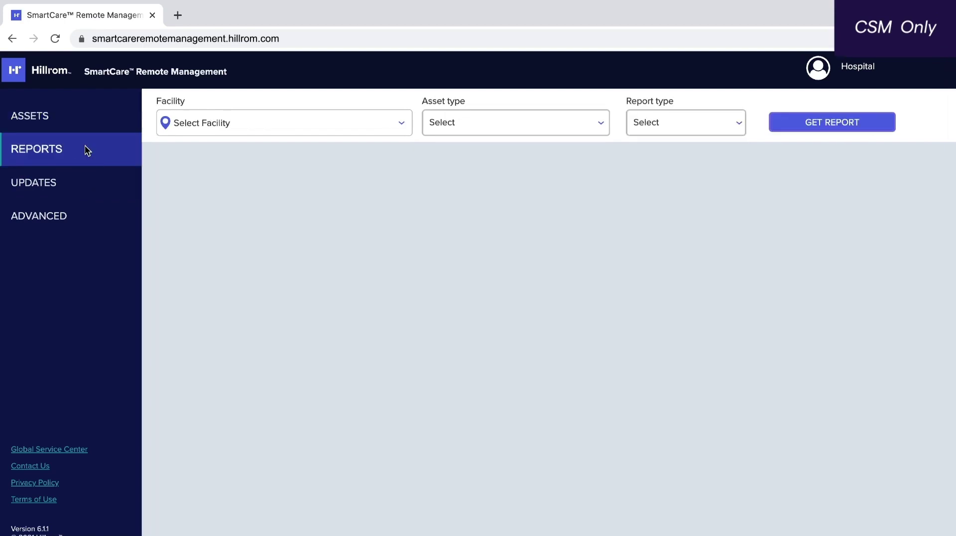
left_click(396, 126)
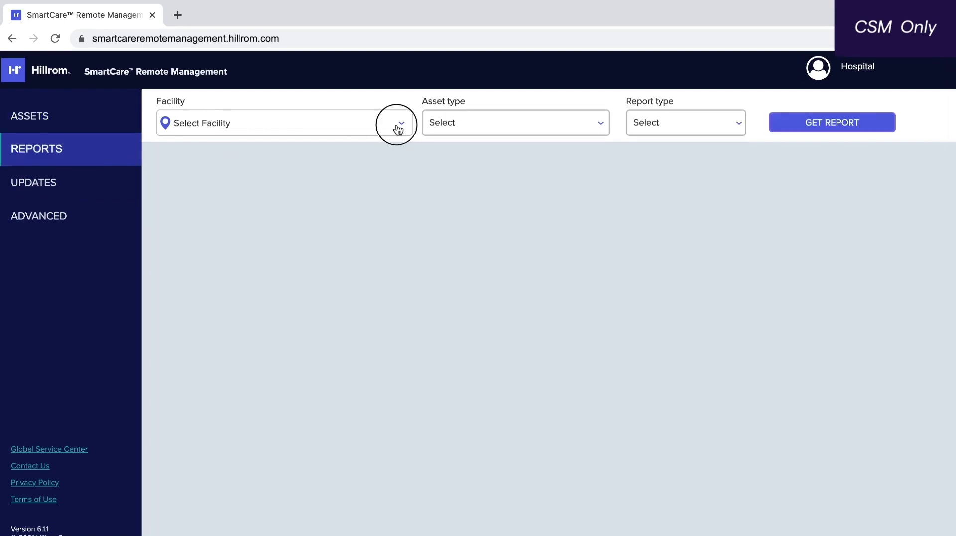
left_click(322, 177)
left_click(276, 199)
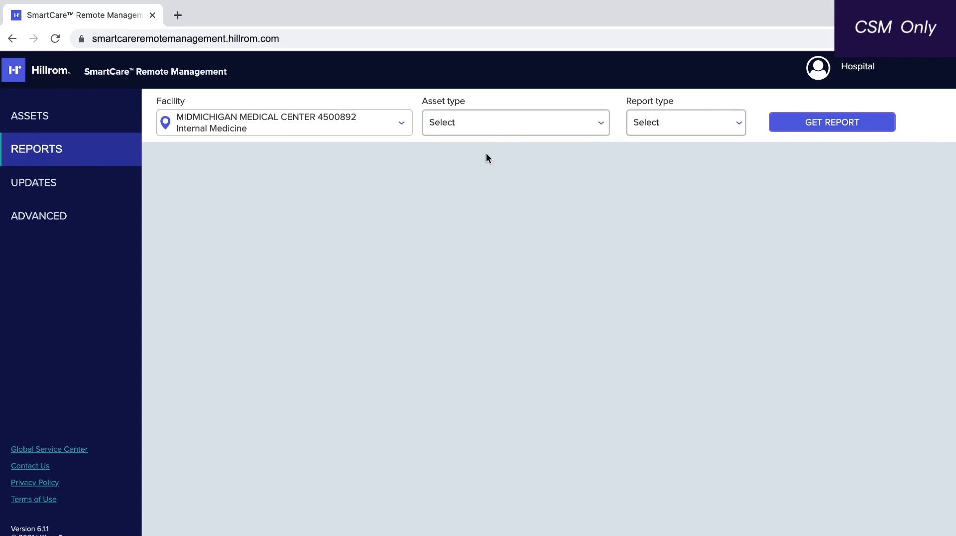
left_click(518, 125)
left_click(519, 125)
left_click(732, 128)
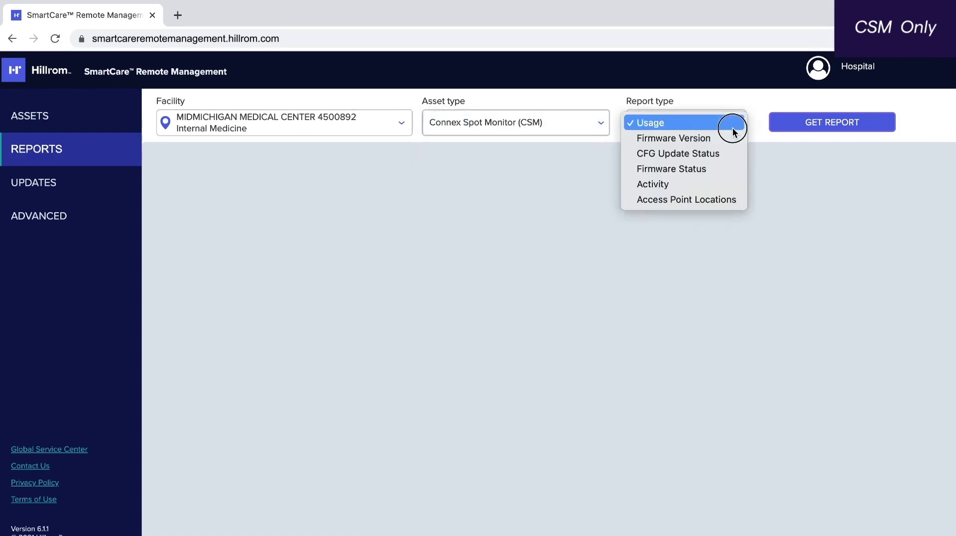
left_click(733, 151)
left_click(820, 124)
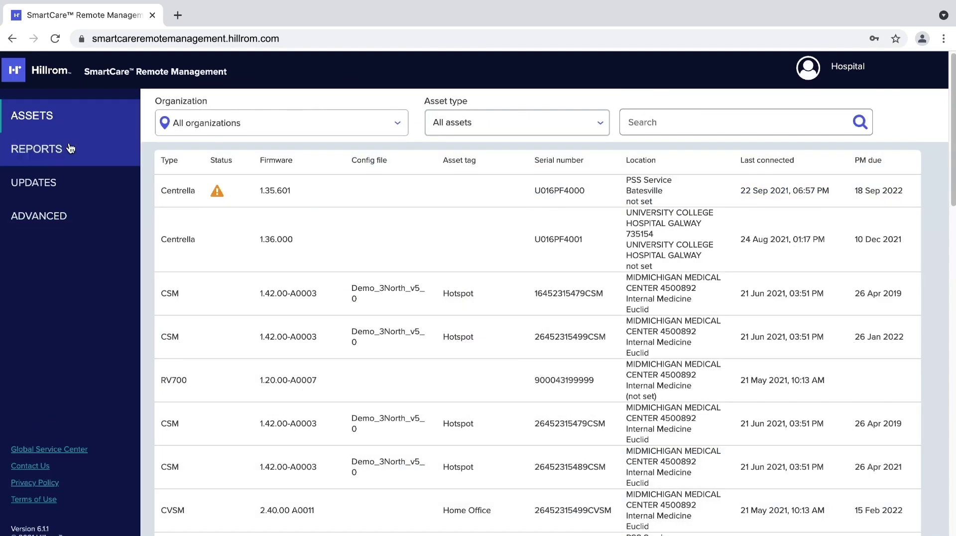
- Run the Firmware Version report for Connex Spot Monitor (CSM) assets at MidMichigan Medical Center's Internal Medicine facility and expand the Total row
left_click(71, 149)
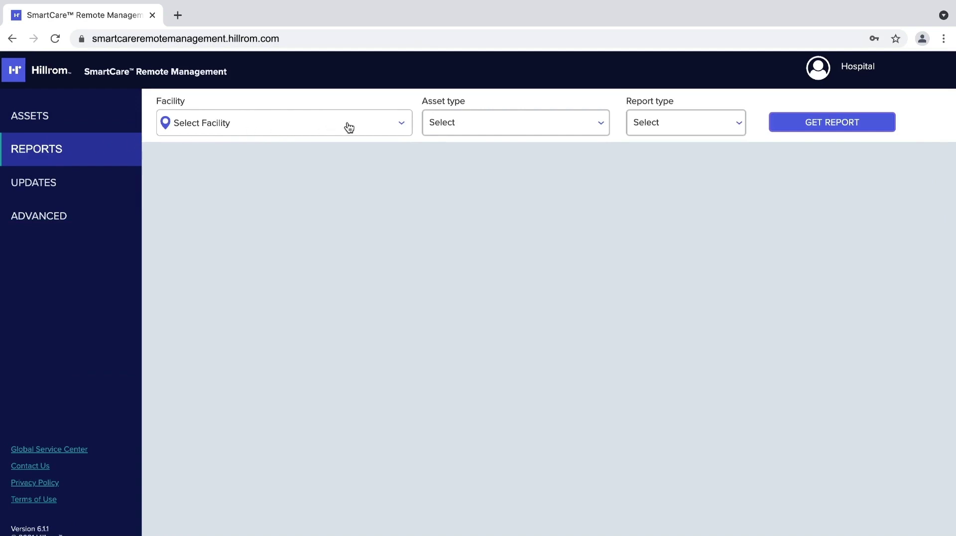
left_click(399, 129)
left_click(369, 183)
left_click(269, 205)
left_click(587, 124)
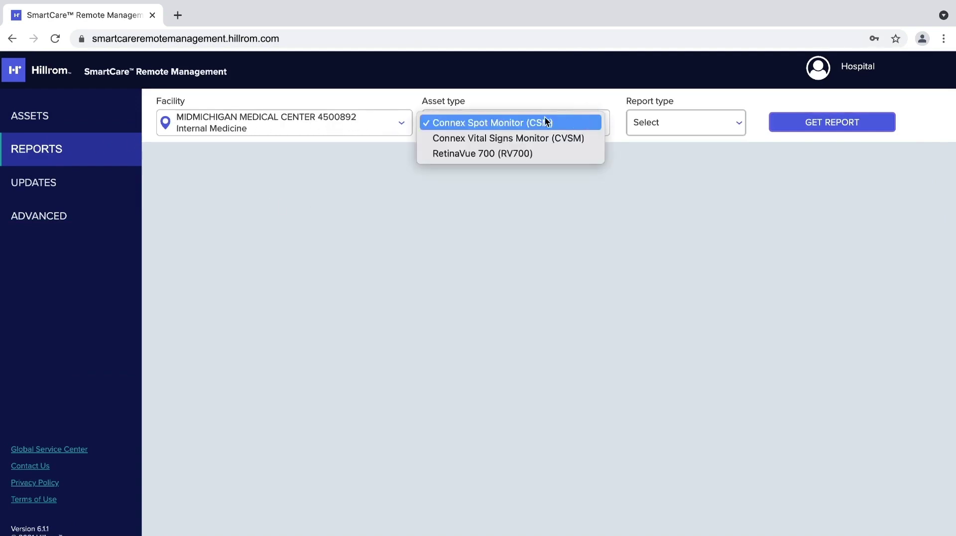
left_click(538, 125)
left_click(737, 127)
left_click(728, 197)
left_click(805, 133)
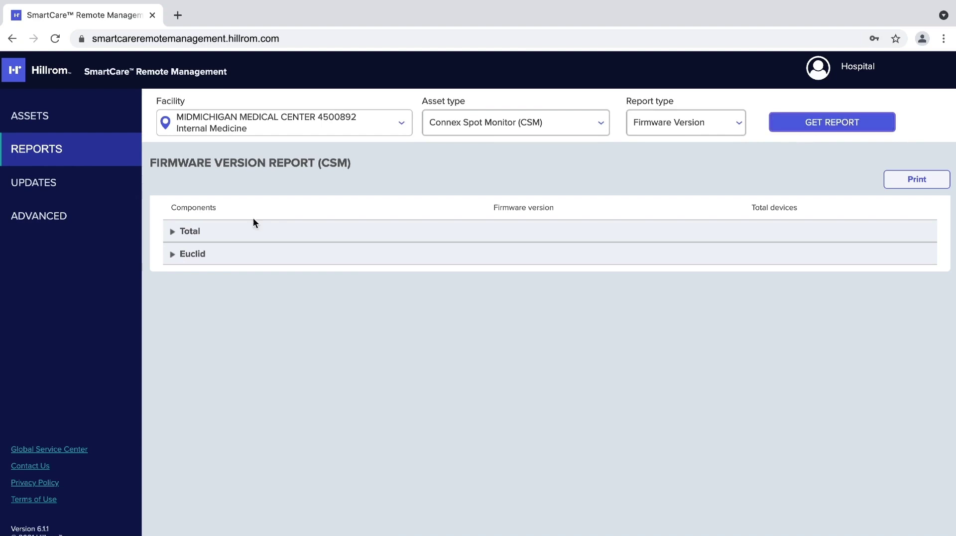
left_click(172, 236)
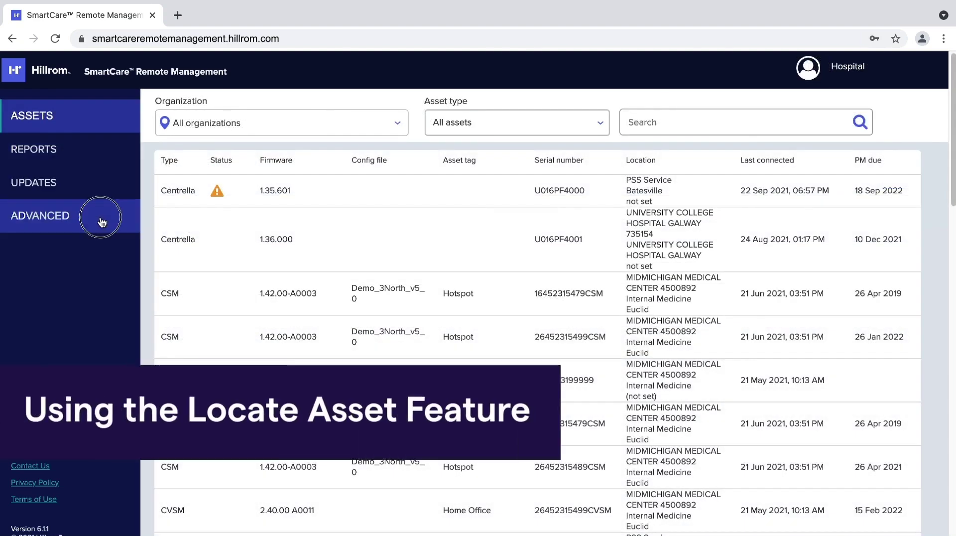
- Show the Access Point (AP) Maps entries for MidMichigan Medical Center's Internal Medicine facility
left_click(100, 216)
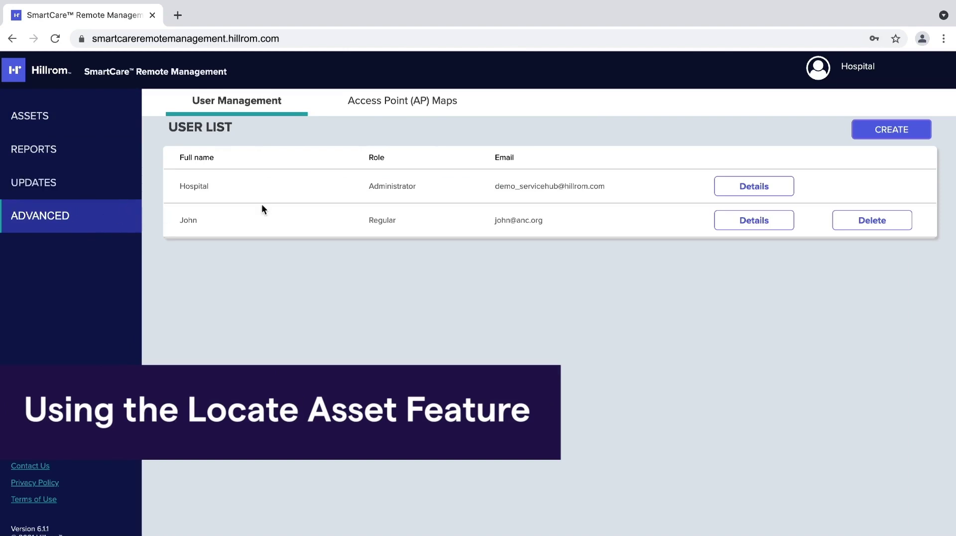
left_click(422, 103)
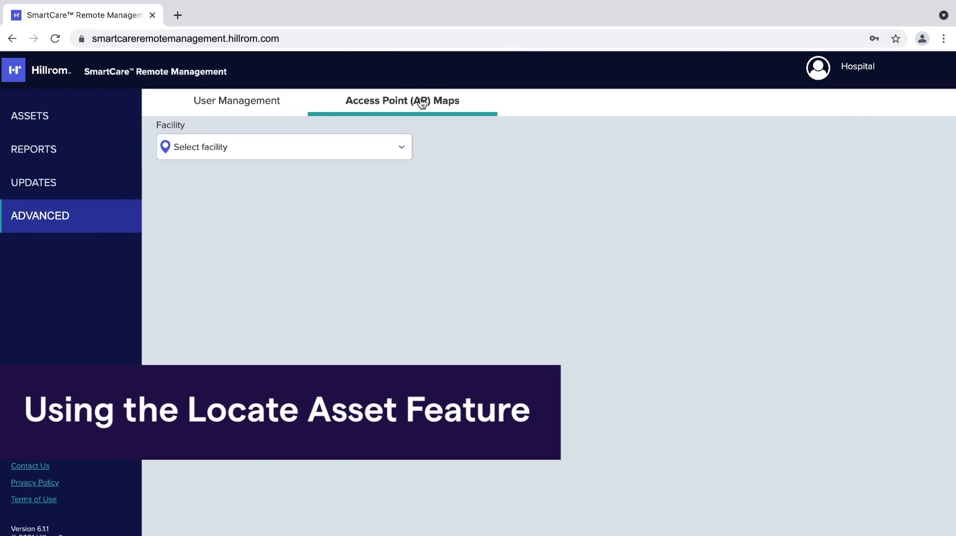
left_click(402, 147)
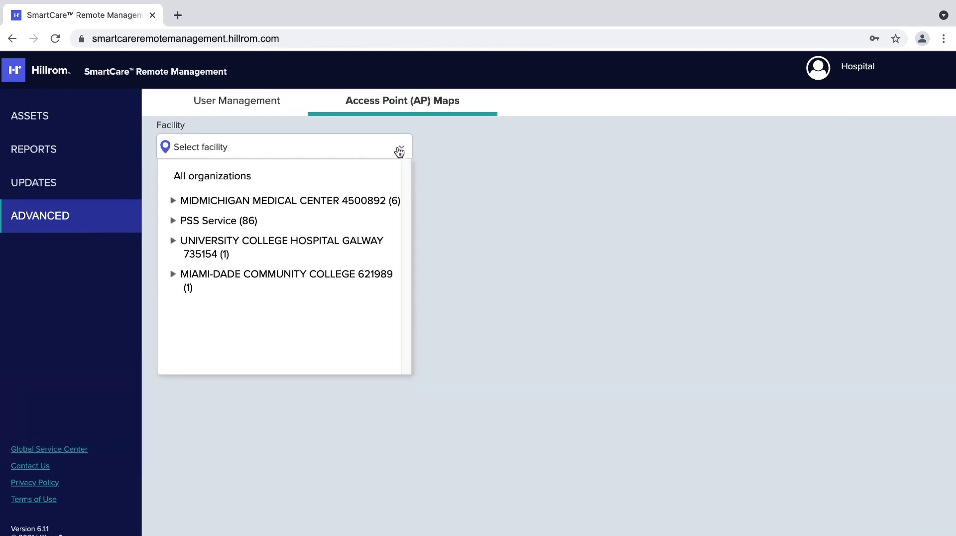
left_click(355, 201)
left_click(268, 221)
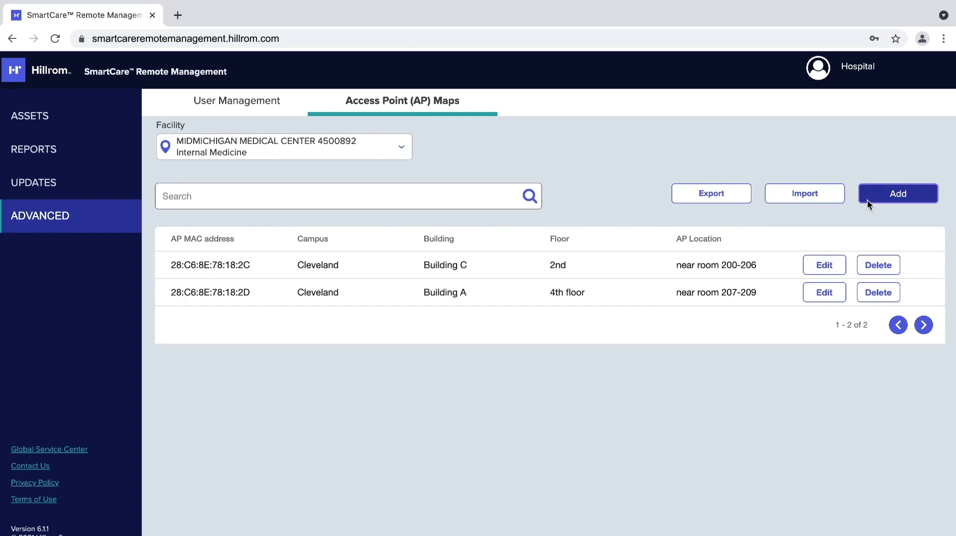
left_click(833, 198)
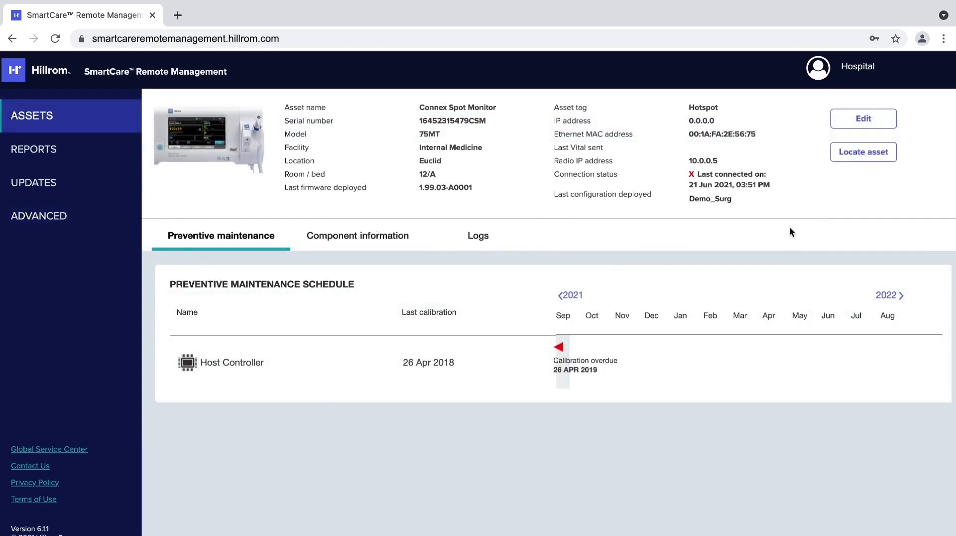
- Look up the Connex Spot Monitor's access point location with Locate Asset, and close the result
left_click(873, 153)
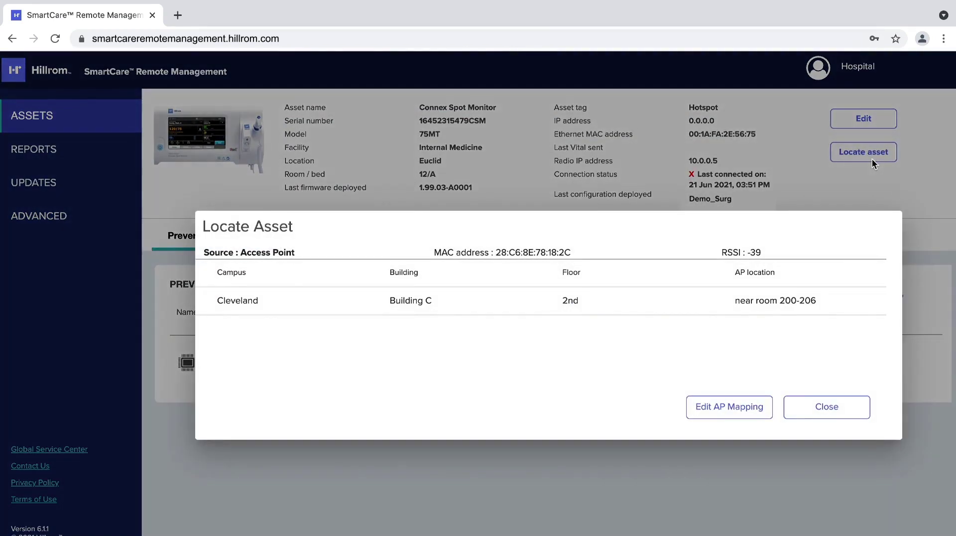
left_click(820, 402)
- Run the Access Point Locations report for MidMichigan Medical Center's Internal Medicine facility
left_click(90, 155)
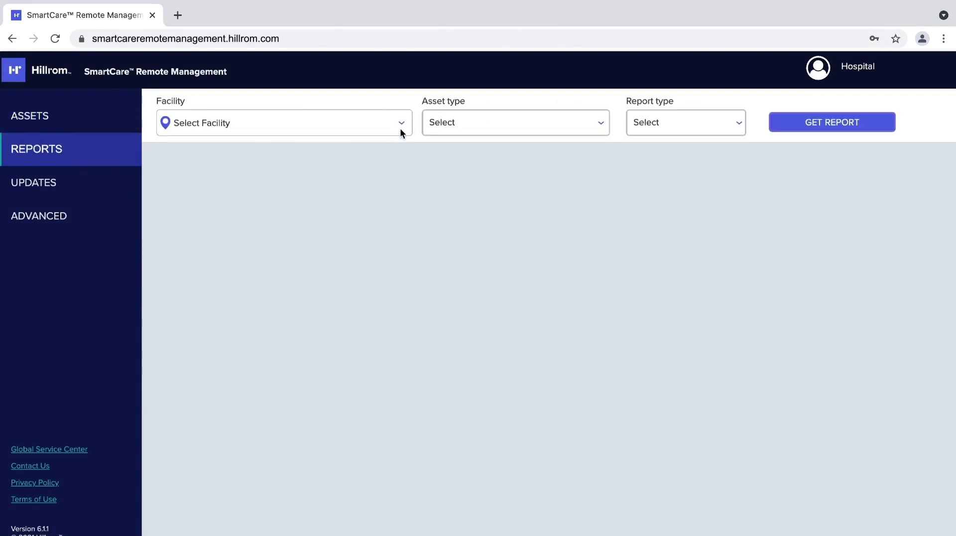
left_click(401, 129)
left_click(279, 178)
left_click(275, 204)
left_click(539, 128)
left_click(539, 125)
left_click(741, 131)
left_click(735, 196)
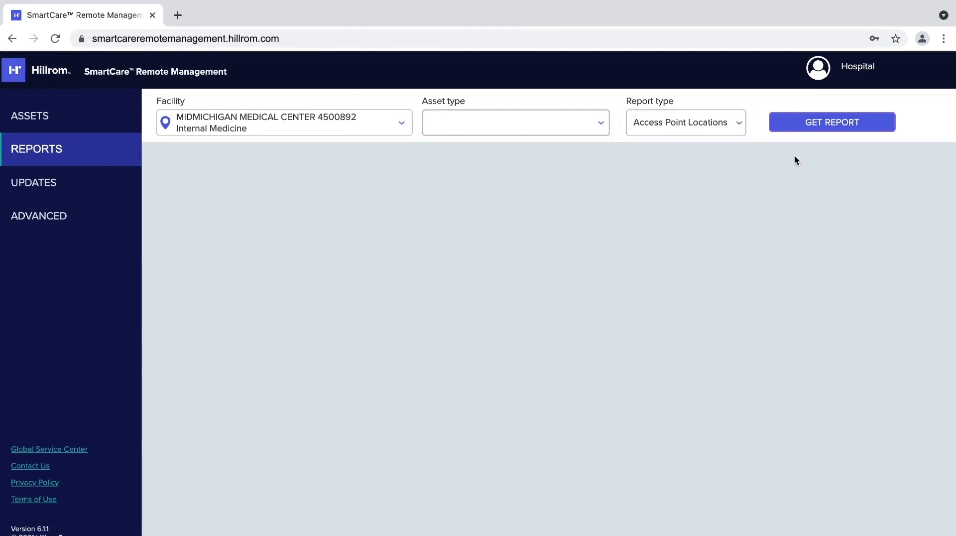
left_click(843, 121)
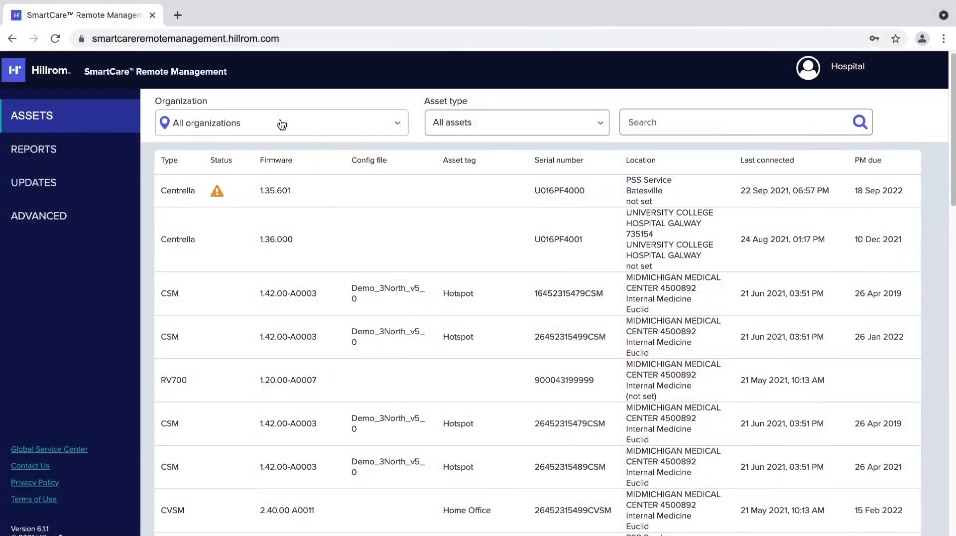
- Filter the asset list to Centrella assets in the PSS Service organization
left_click(387, 127)
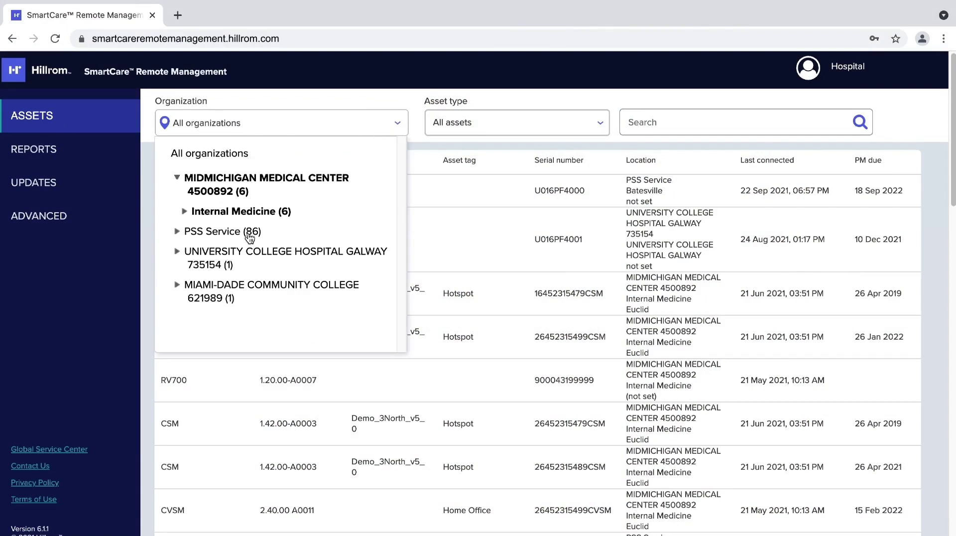
left_click(249, 234)
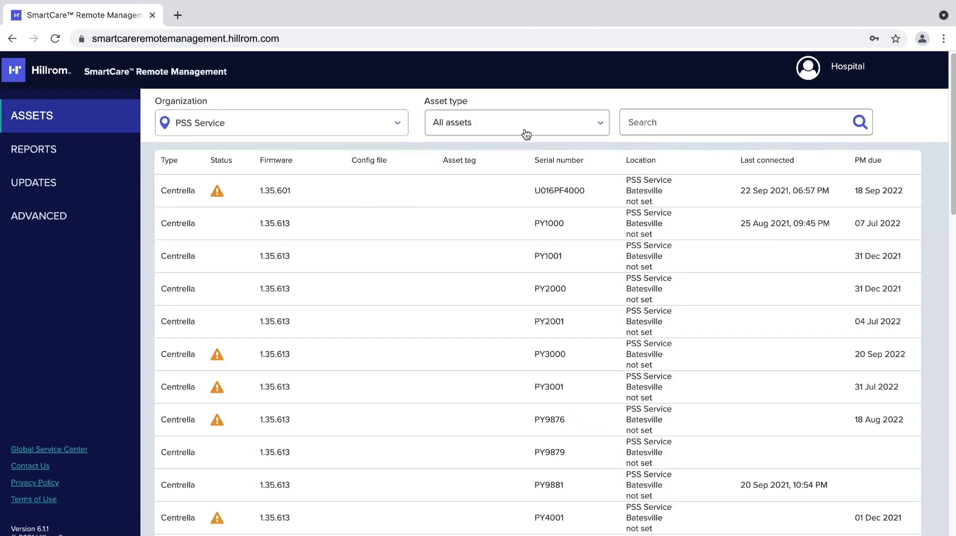
left_click(527, 134)
left_click(523, 138)
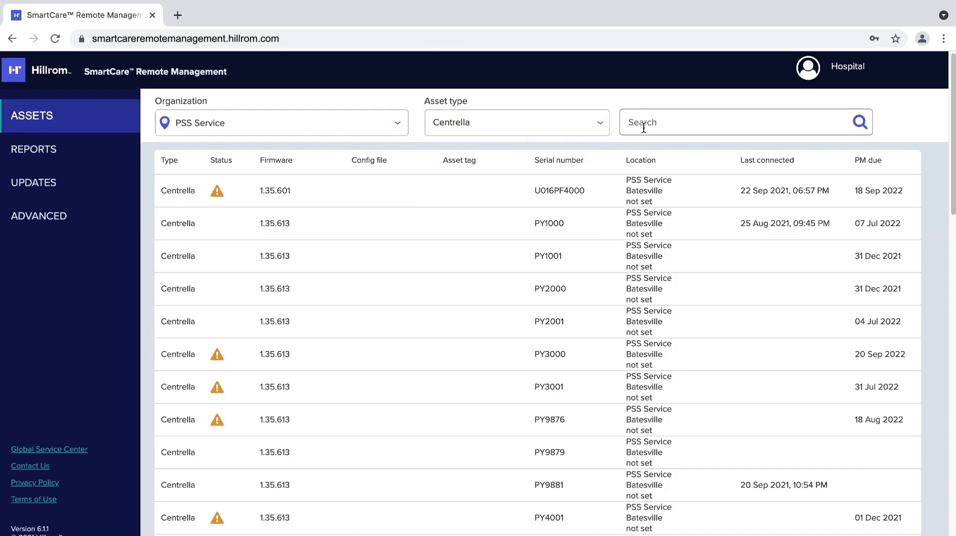
- Examine error code 0x104A on the first listed Centrella asset with a warning status, and open its reference document
left_click(222, 197)
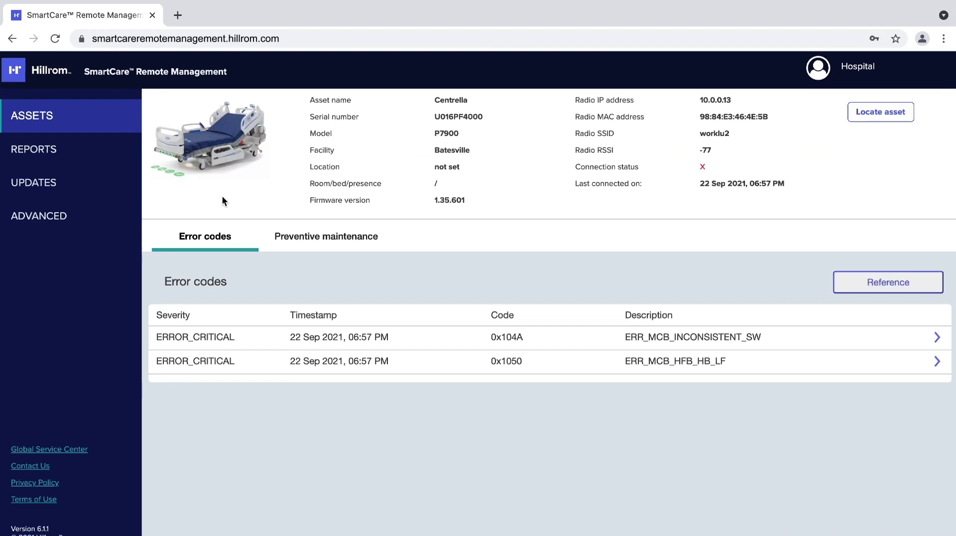
left_click(361, 343)
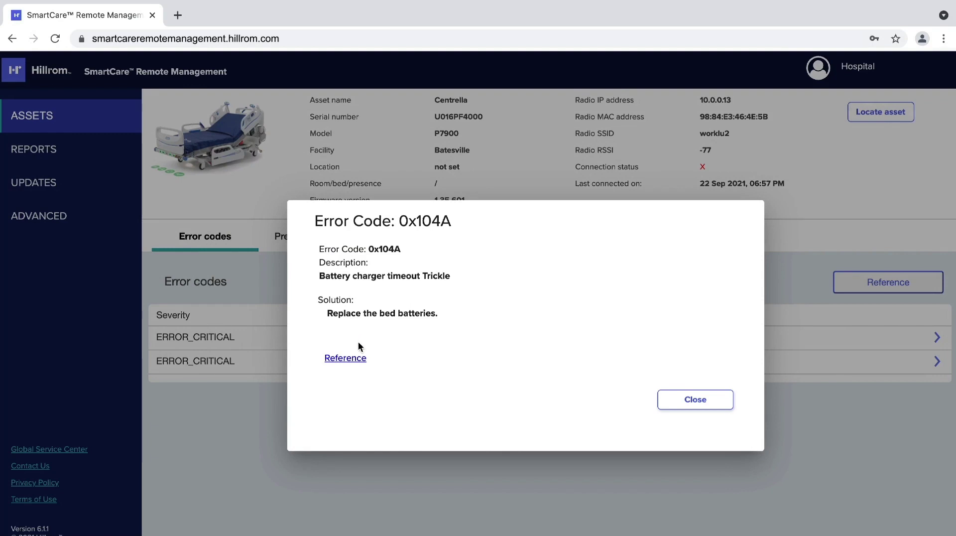
left_click(361, 363)
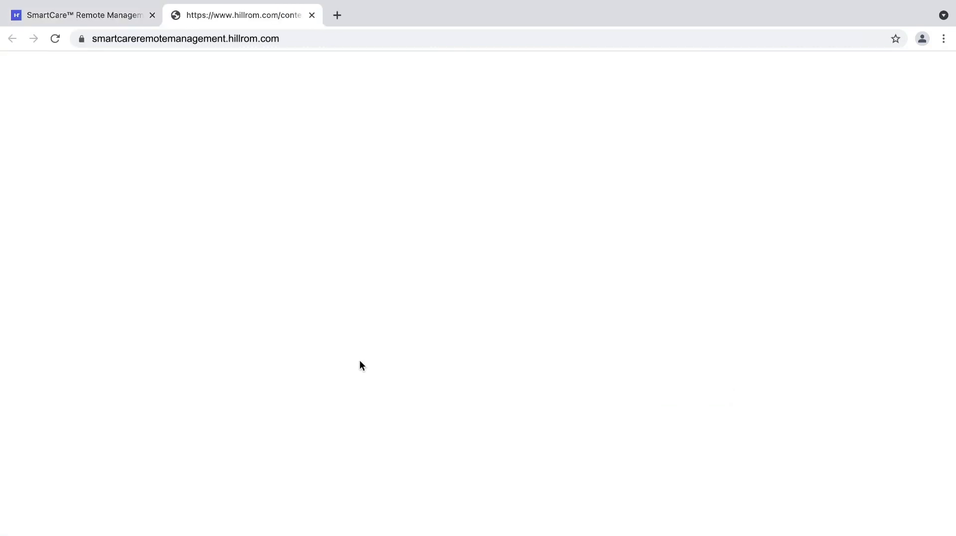